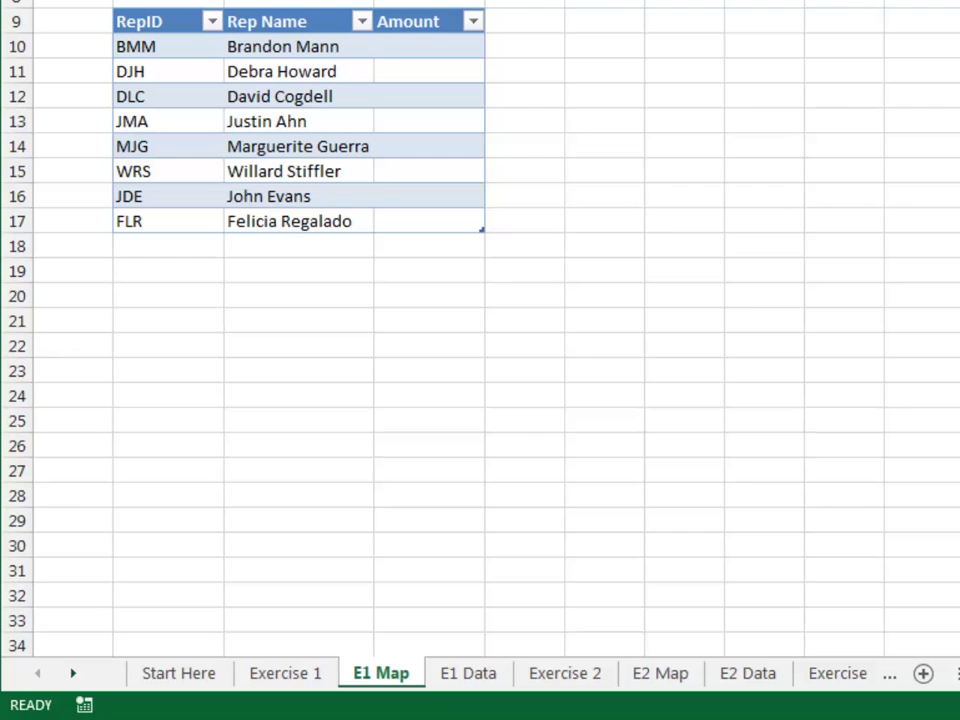
Step: In E1 Map's first Amount cell, start a SUMIFS with tbl_e1_data[Amount] as the sum range
{"action": "key", "text": "ctrl+Page_Up"}
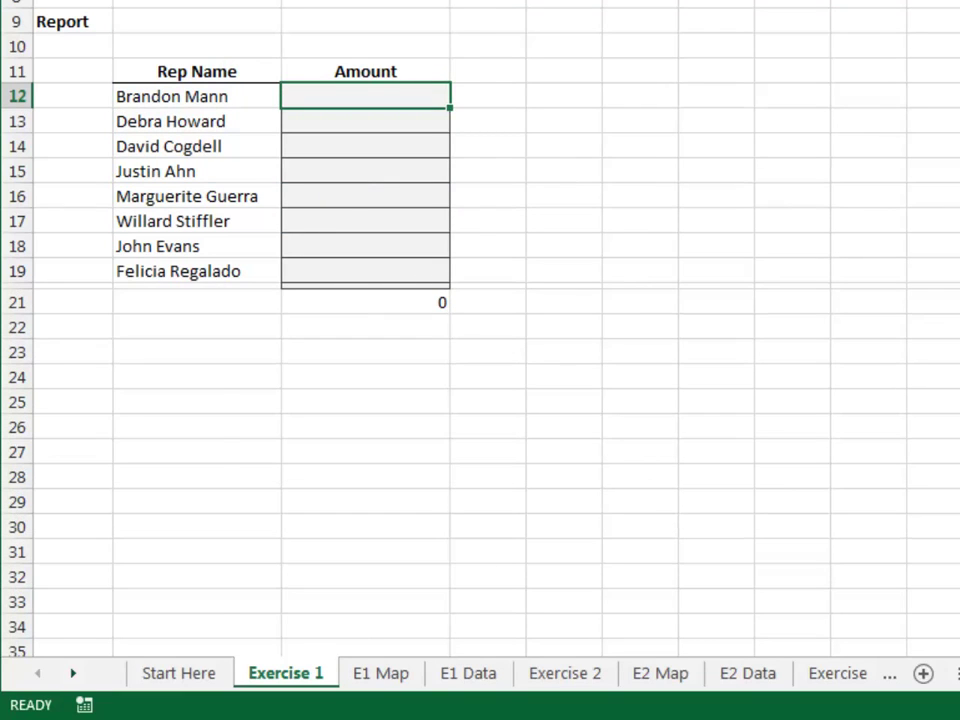
{"action": "key", "text": "ctrl+Page_Down"}
{"action": "key", "text": "Down"}
{"action": "key", "text": "Down"}
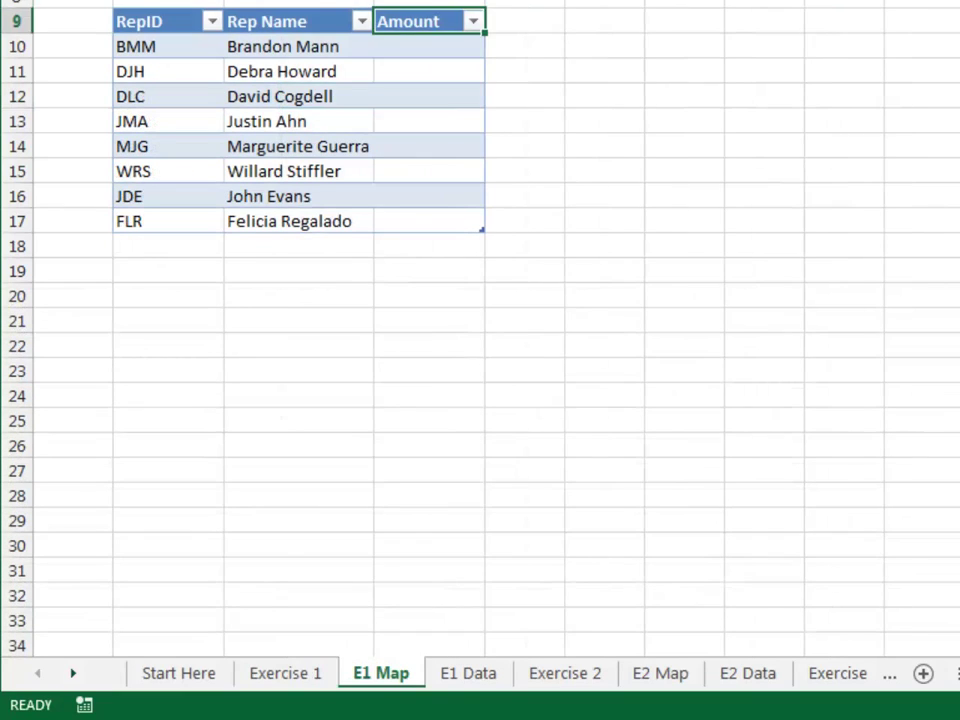
{"action": "type", "text": "=sumifs"}
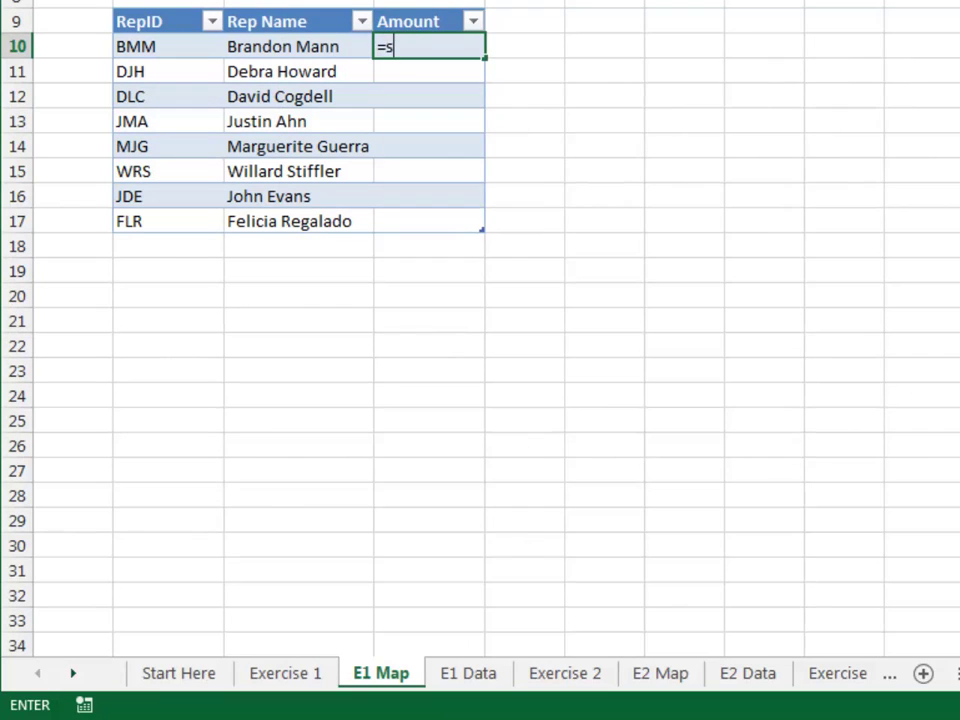
{"action": "key", "text": "Tab"}
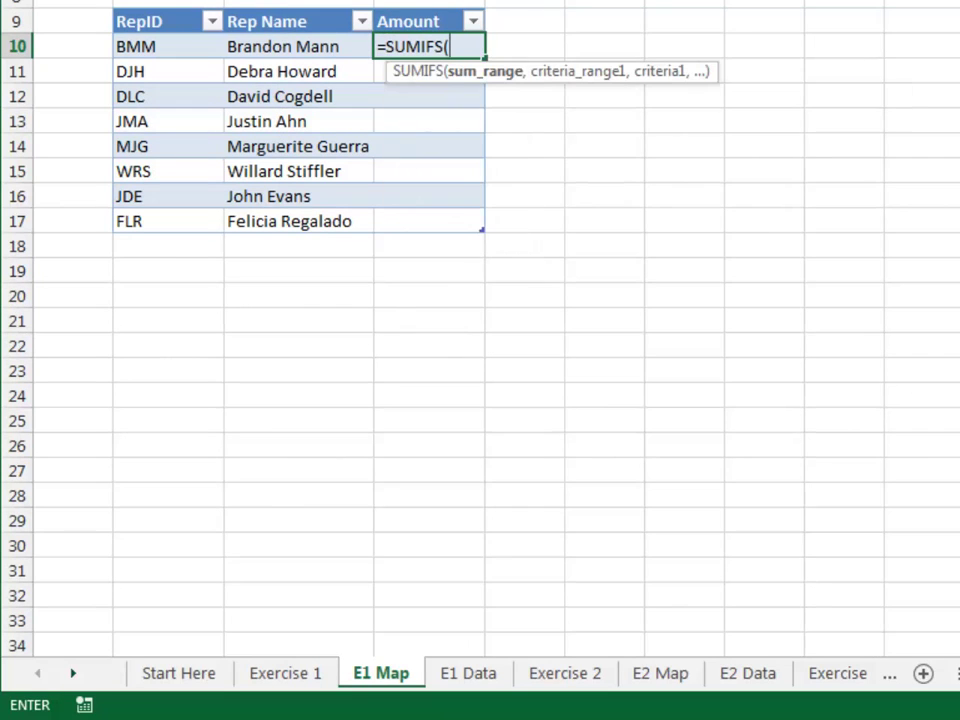
{"action": "type", "text": "tbl"}
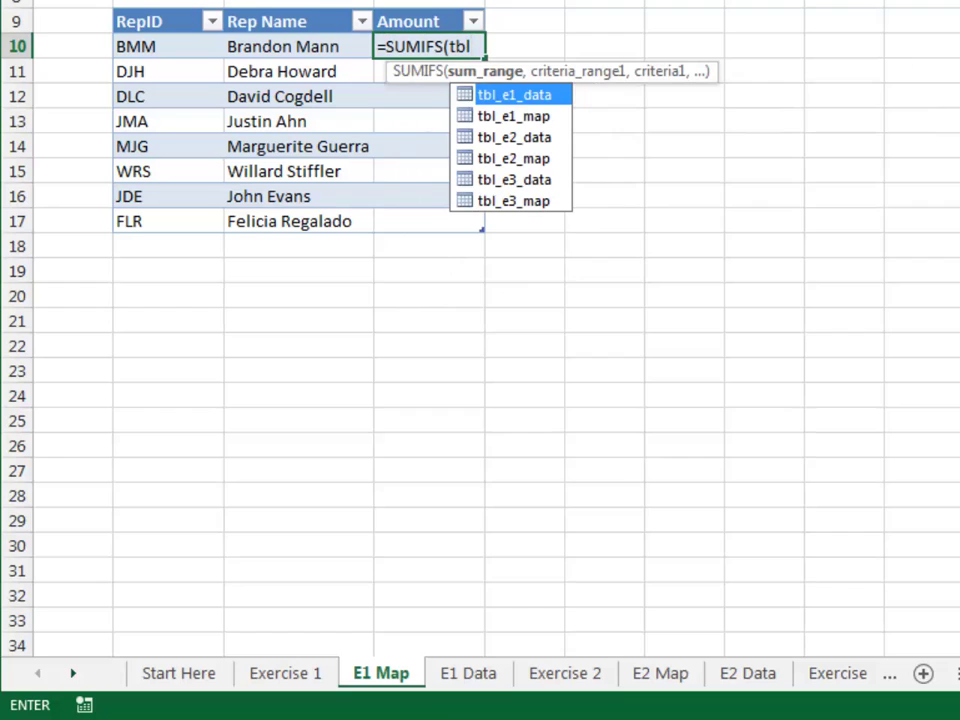
{"action": "key", "text": "Tab"}
{"action": "type", "text": "["}
{"action": "key", "text": "Down"}
{"action": "key", "text": "Down"}
{"action": "key", "text": "Tab"}
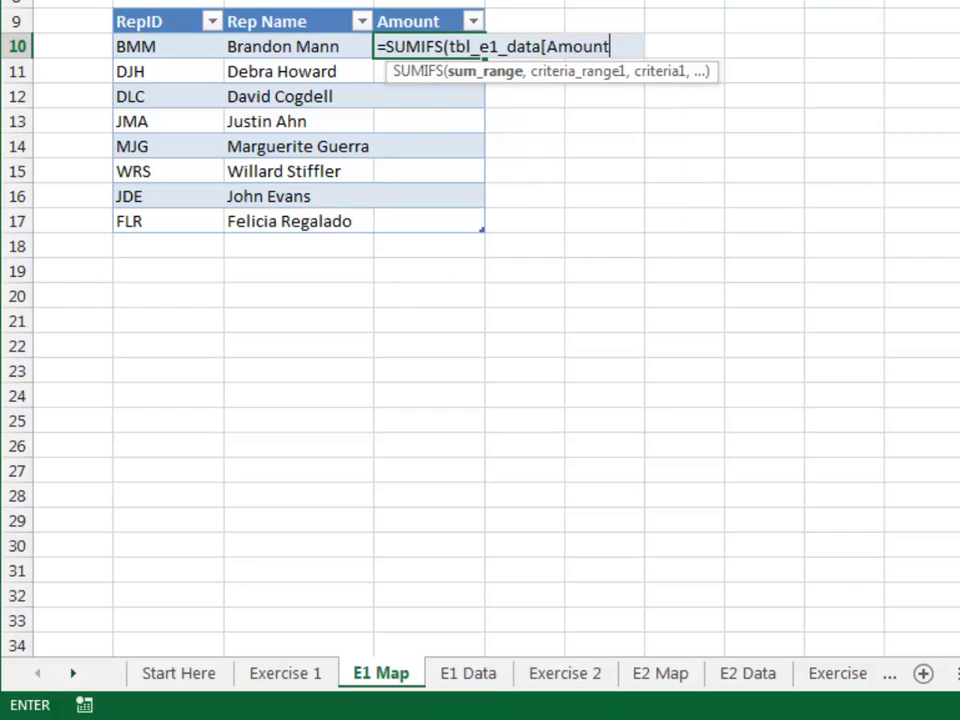
{"action": "type", "text": "],tbl"}
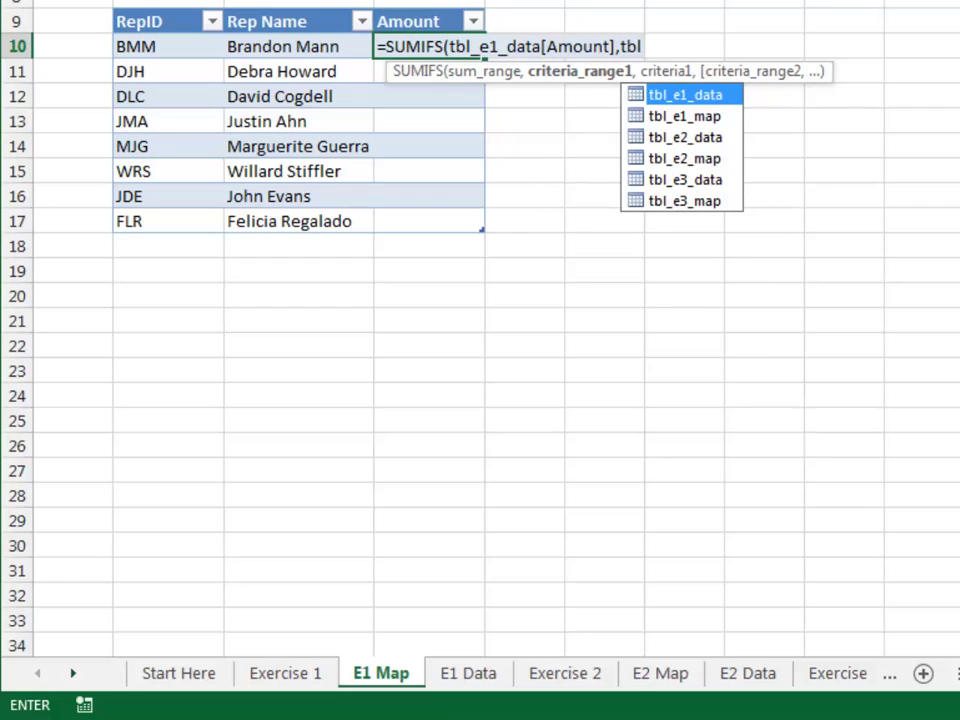
{"action": "key", "text": "Tab"}
{"action": "type", "text": "["}
{"action": "key", "text": "Tab"}
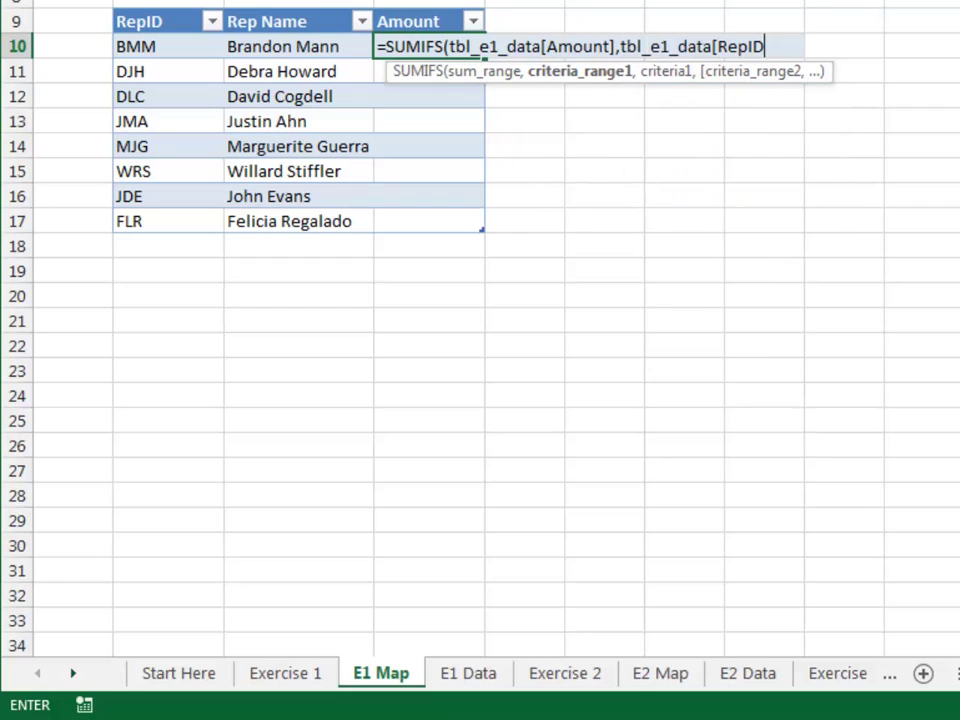
{"action": "type", "text": "],"}
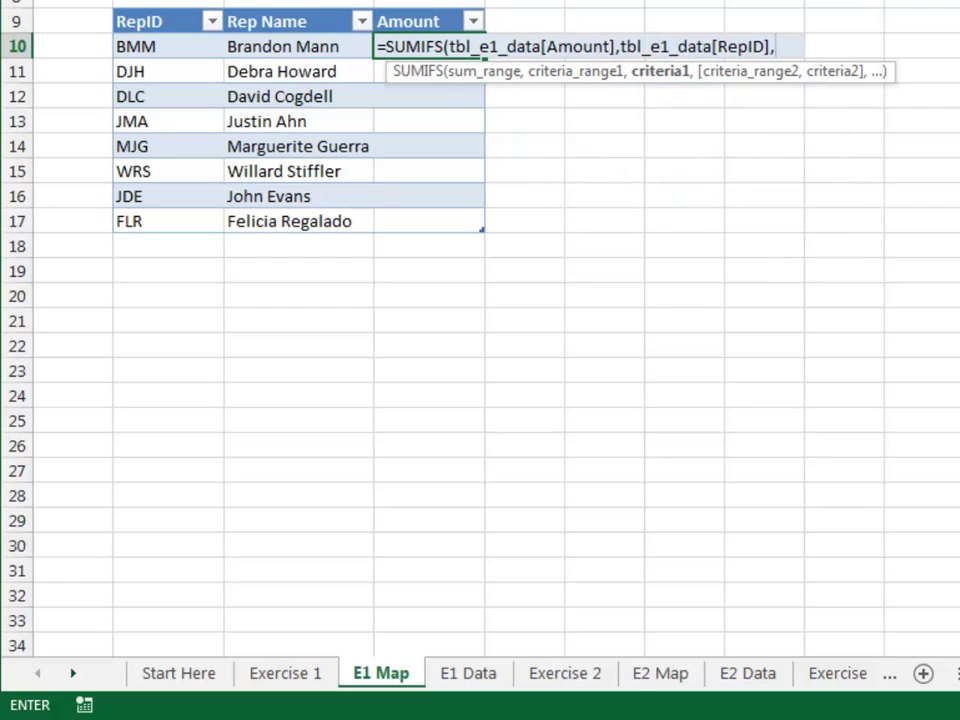
{"action": "left_click", "coordinate": [282, 46]}
{"action": "left_click", "coordinate": [135, 46]}
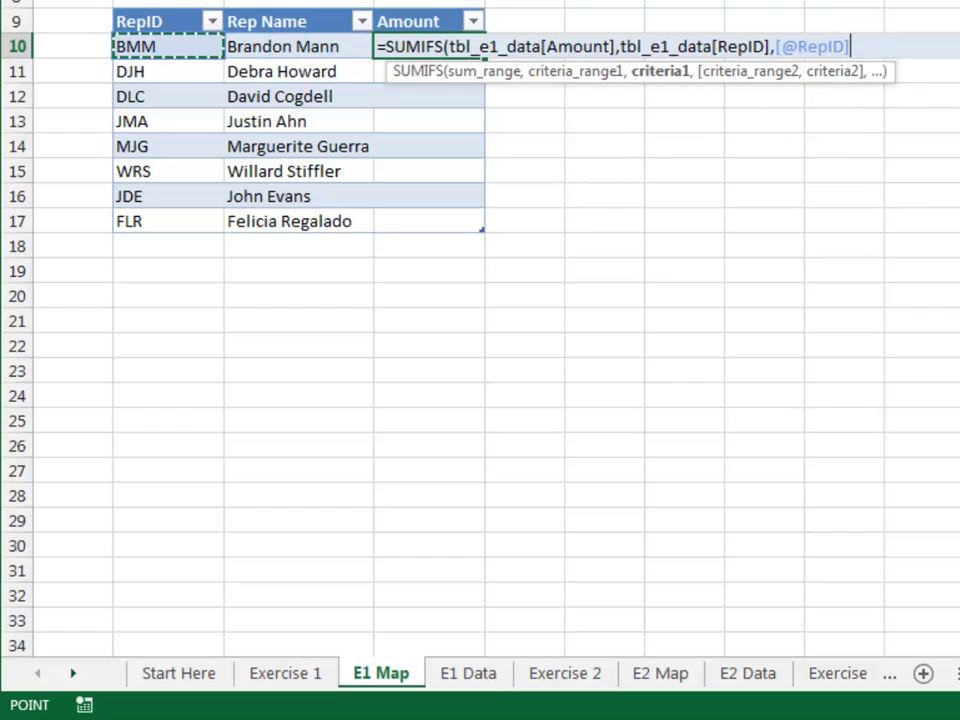
{"action": "type", "text": ")"}
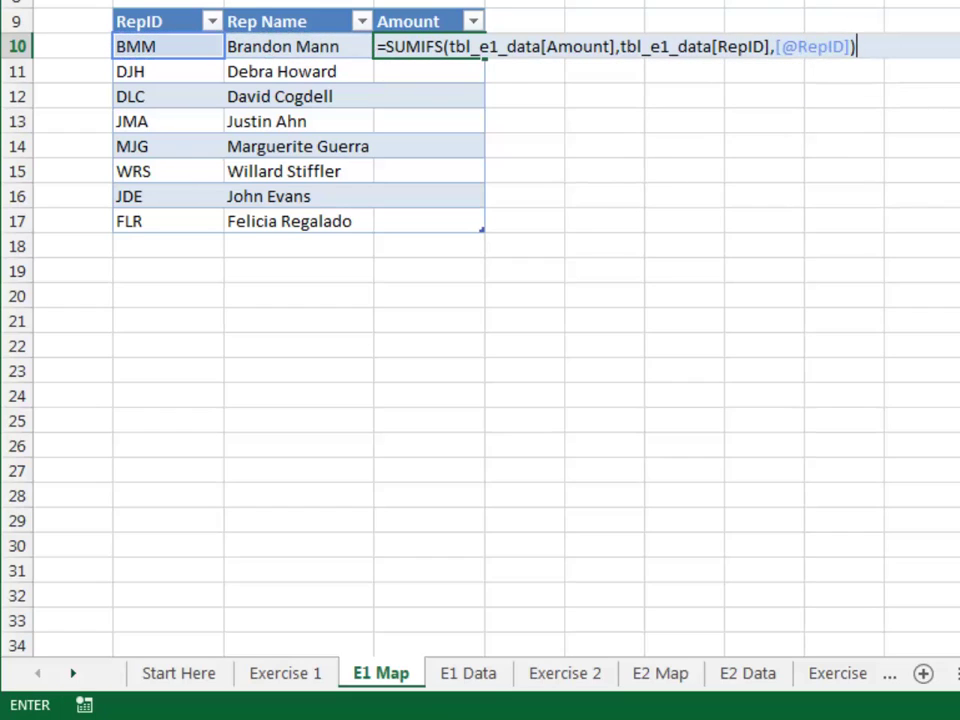
{"action": "key", "text": "Return"}
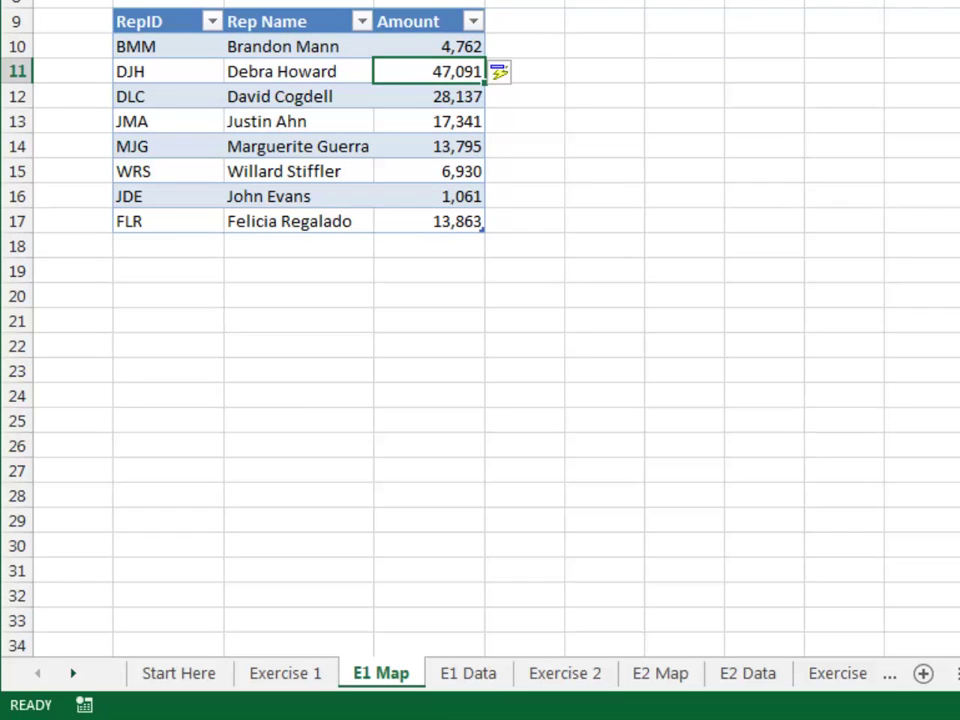
Step: On Exercise 1, start a SUMIFS in C12 summing tbl_e1_map[Amount]
{"action": "key", "text": "ctrl+Page_Up"}
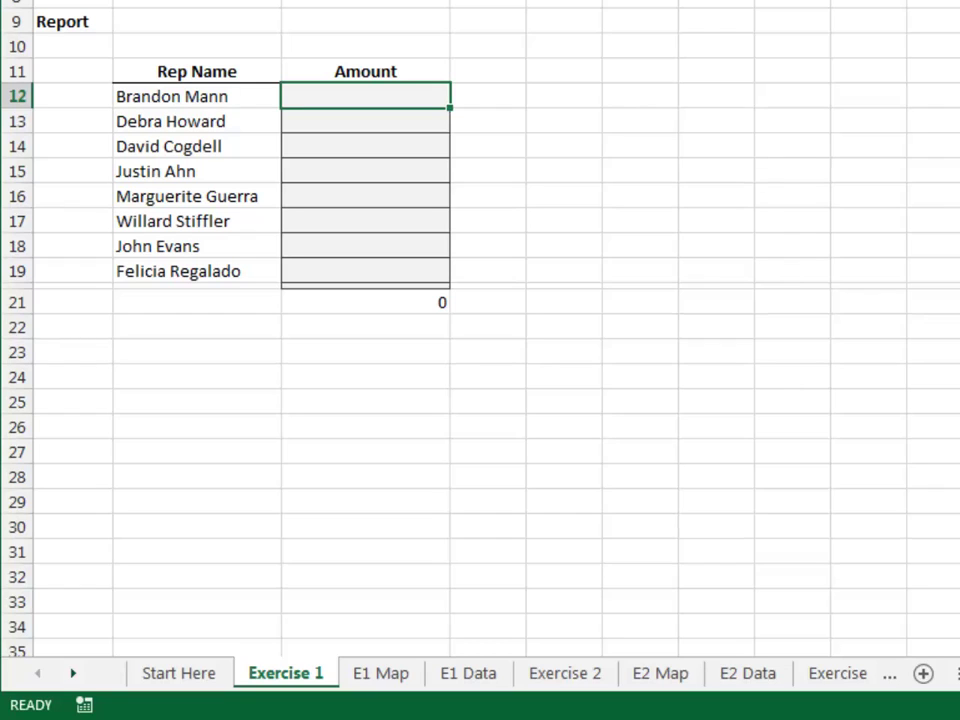
{"action": "type", "text": "=sumifs"}
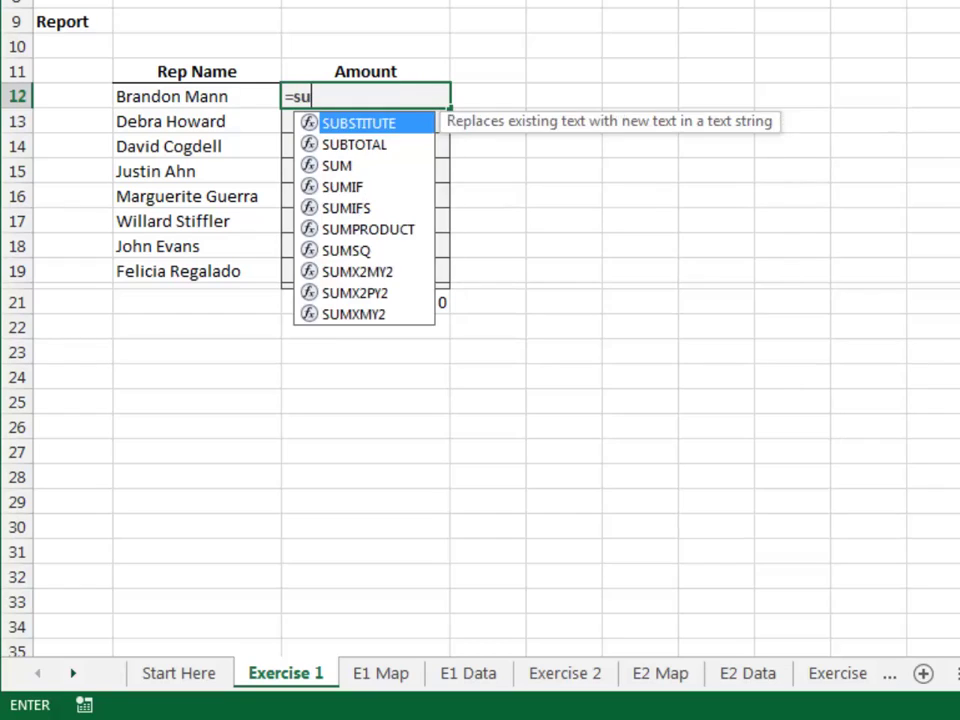
{"action": "key", "text": "Tab"}
{"action": "type", "text": "tbl"}
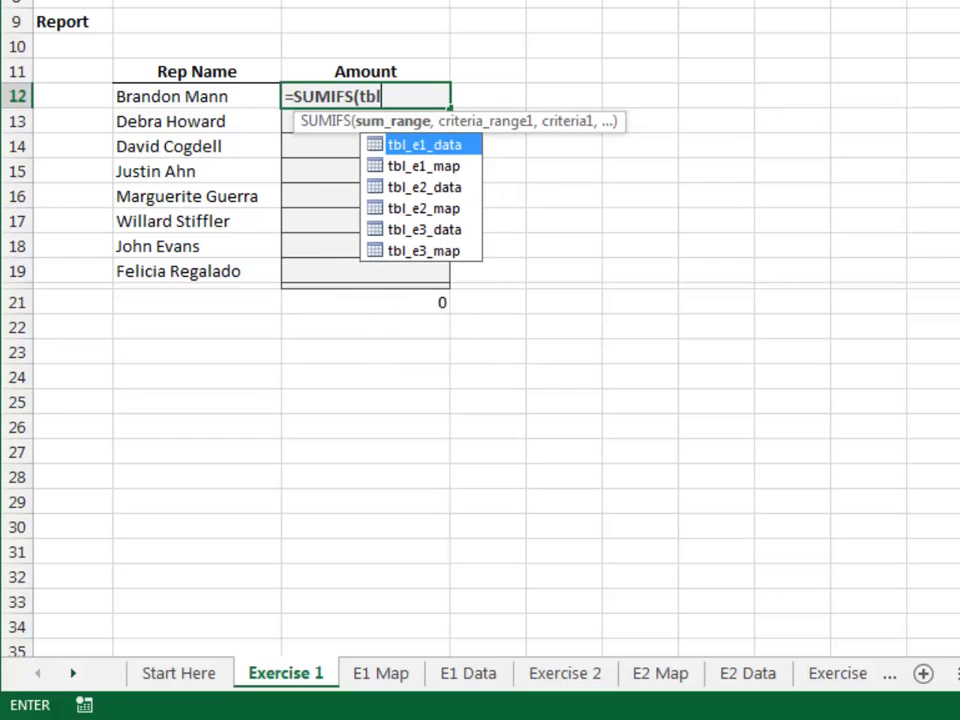
{"action": "key", "text": "Down"}
{"action": "key", "text": "Tab"}
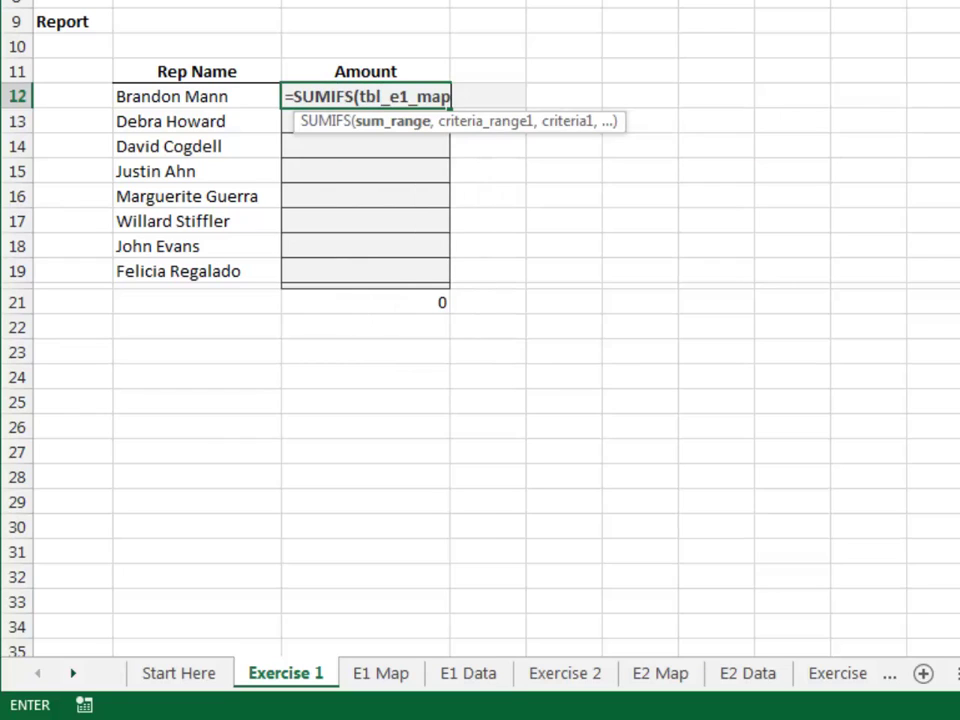
{"action": "type", "text": "["}
{"action": "key", "text": "Down"}
{"action": "key", "text": "Down"}
{"action": "key", "text": "Tab"}
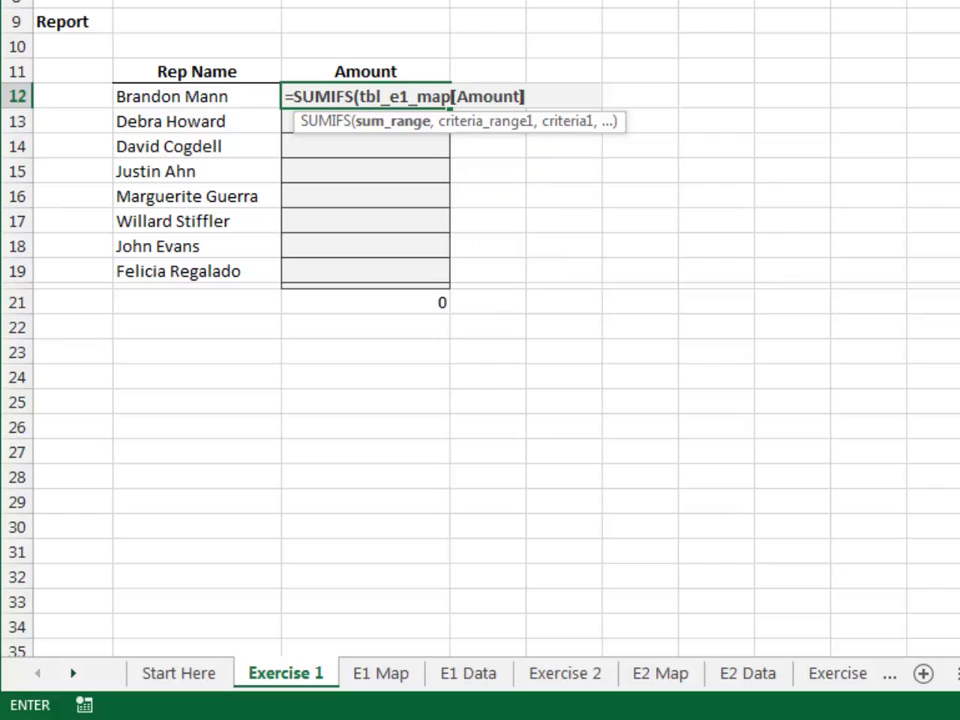
Step: Match tbl_e1_map[Rep Name] against B12, commit, and fill the formula down to C19
{"action": "type", "text": ",tbl"}
{"action": "key", "text": "Down"}
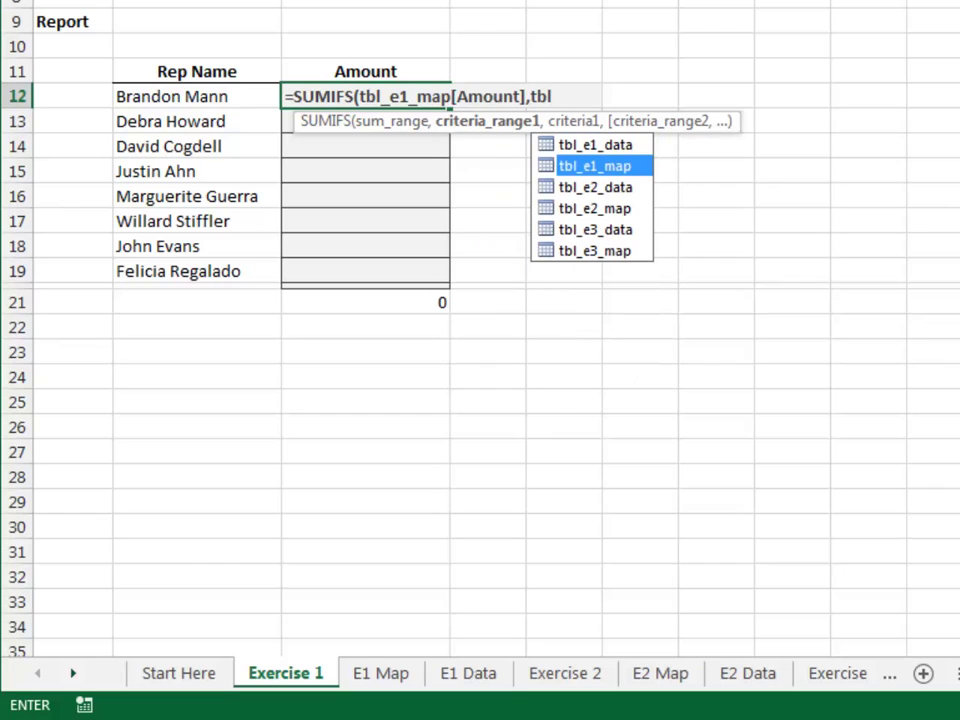
{"action": "key", "text": "Tab"}
{"action": "type", "text": "["}
{"action": "key", "text": "Down"}
{"action": "key", "text": "Tab"}
{"action": "type", "text": "],"}
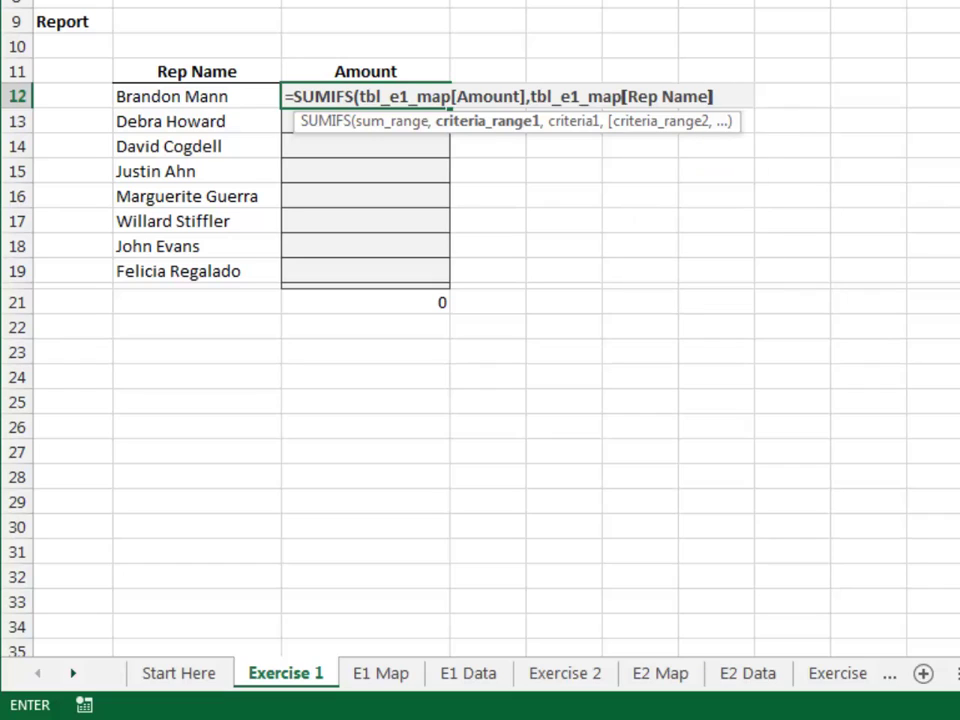
{"action": "left_click", "coordinate": [196, 96]}
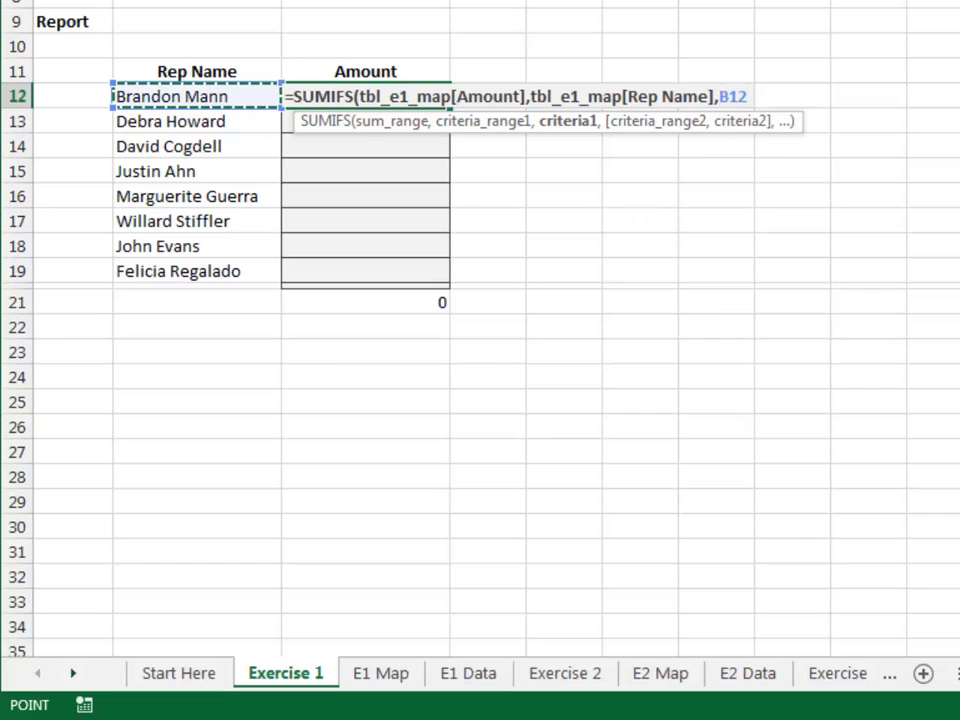
{"action": "type", "text": ")"}
{"action": "key", "text": "ctrl+Return"}
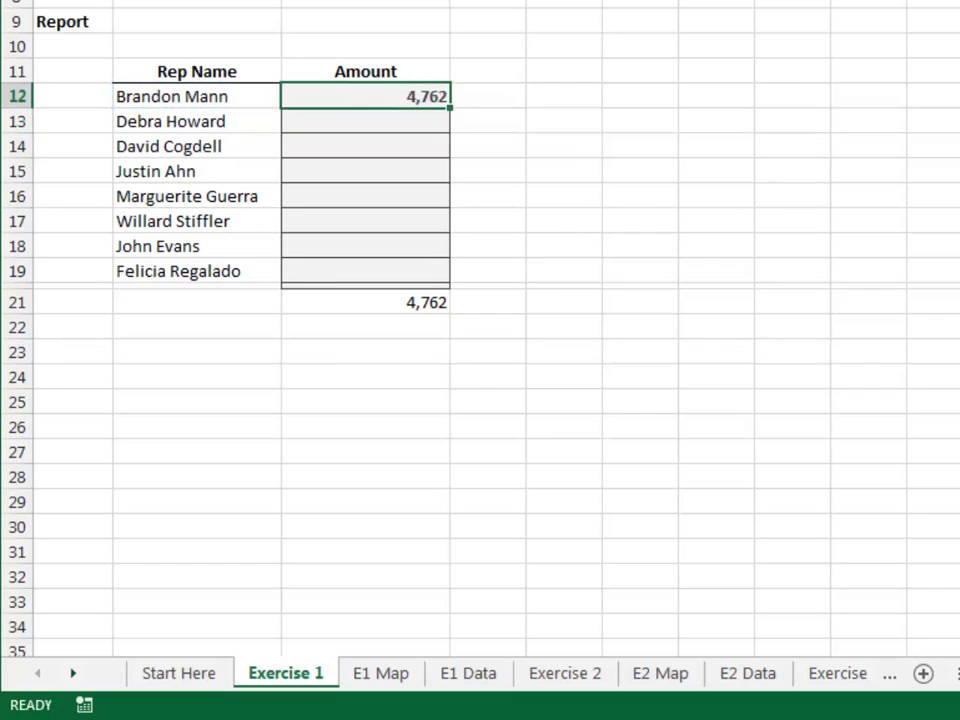
{"action": "key", "text": "shift+Down"}
{"action": "key", "text": "shift+Down"}
{"action": "key", "text": "shift+Down"}
{"action": "key", "text": "shift+Down"}
{"action": "key", "text": "shift+Down"}
{"action": "key", "text": "shift+Down"}
{"action": "key", "text": "shift+Down"}
{"action": "key", "text": "ctrl+d"}
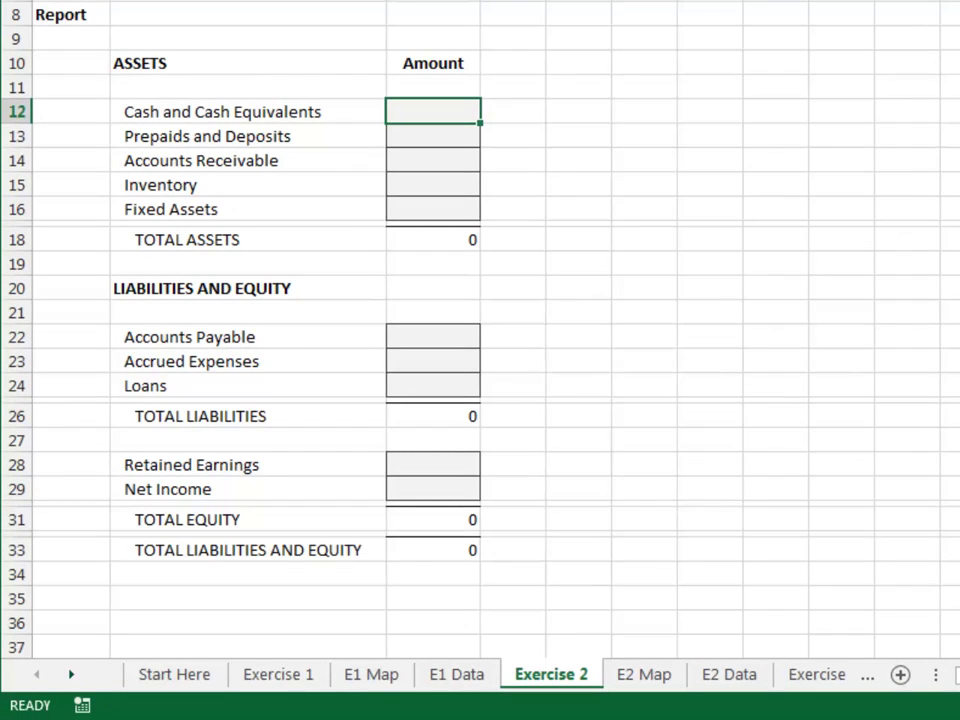
Step: Review the E2 Data and E2 Map tables and the Exercise 2 report, ending on E2 Map
{"action": "key", "text": "ctrl+Page_Down"}
{"action": "key", "text": "ctrl+Page_Down"}
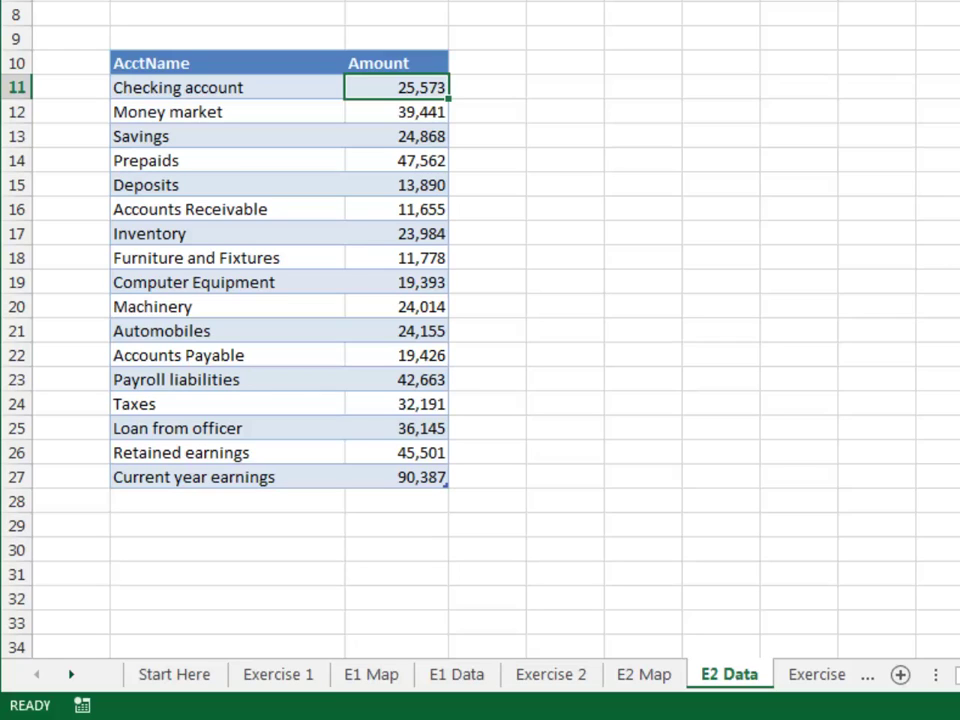
{"action": "key", "text": "ctrl+Page_Up"}
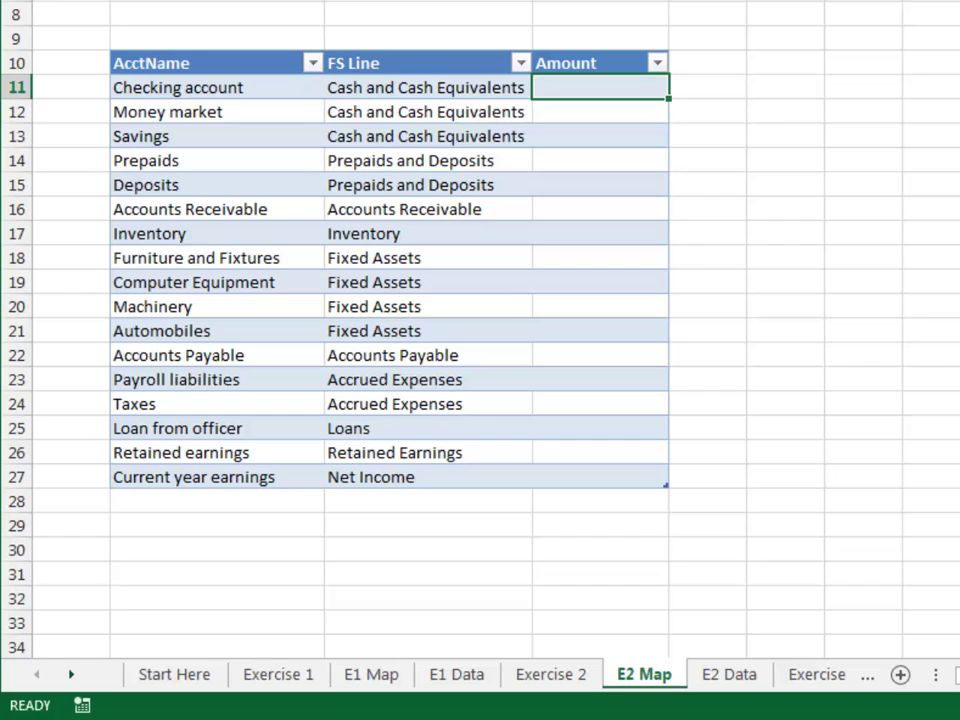
{"action": "key", "text": "ctrl+Page_Up"}
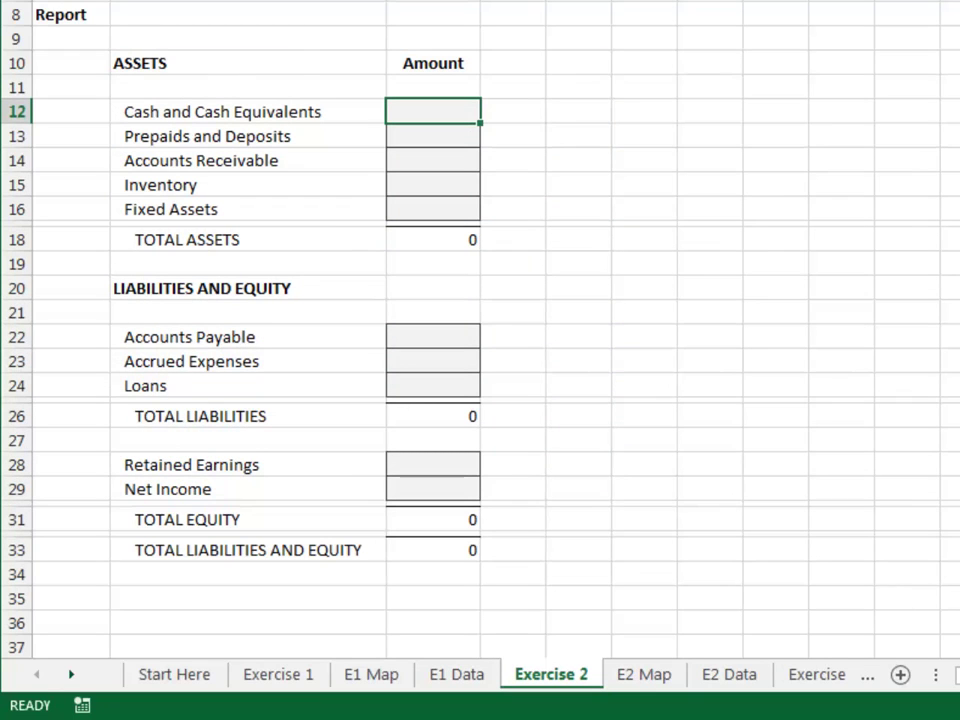
{"action": "key", "text": "ctrl+Page_Down"}
Step: In E2 Map's first Amount cell, start a SUMIFS summing tbl_e2_data[Amount]
{"action": "type", "text": "=sumifs"}
{"action": "key", "text": "Tab"}
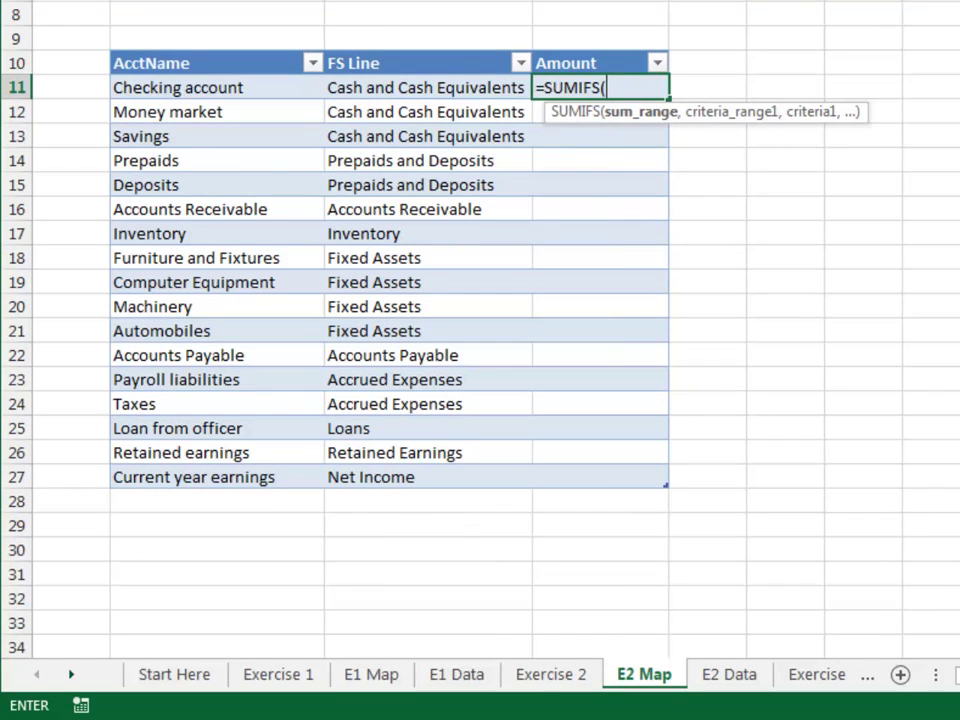
{"action": "type", "text": "tbl"}
{"action": "key", "text": "Down"}
{"action": "key", "text": "Down"}
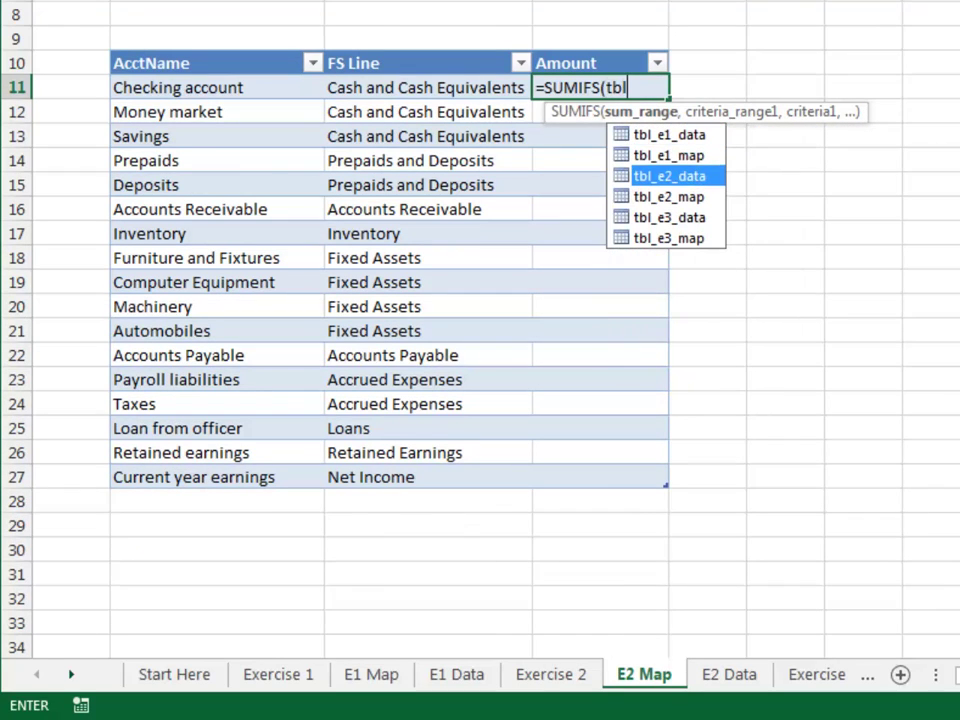
{"action": "key", "text": "Tab"}
{"action": "type", "text": "["}
{"action": "key", "text": "Down"}
{"action": "key", "text": "Tab"}
{"action": "type", "text": "]"}
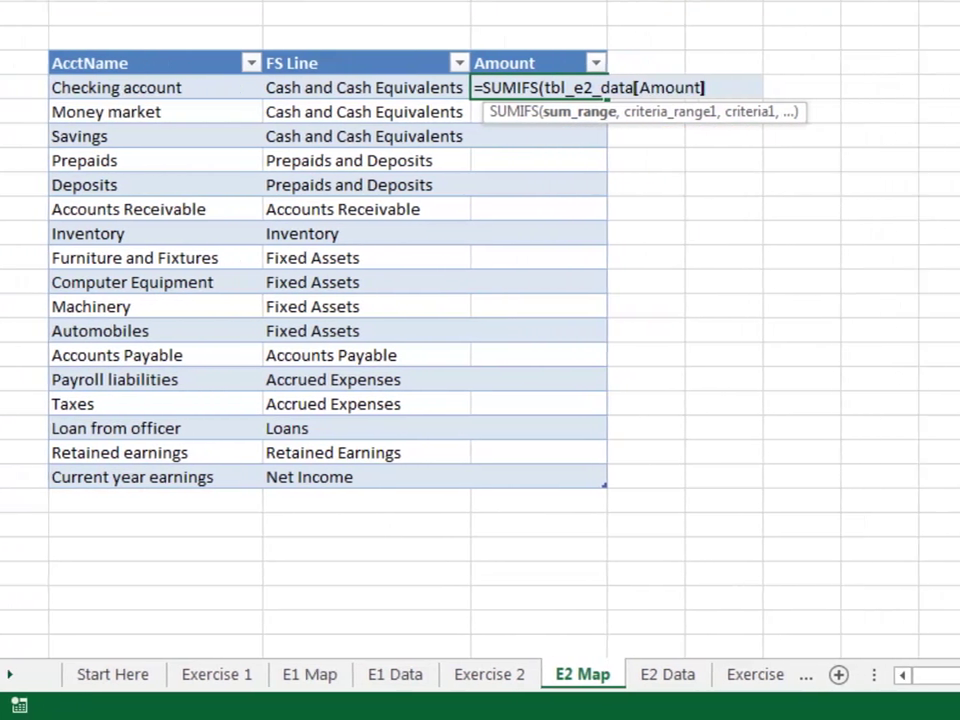
{"action": "type", "text": ",tbl"}
{"action": "key", "text": "Down"}
{"action": "key", "text": "Down"}
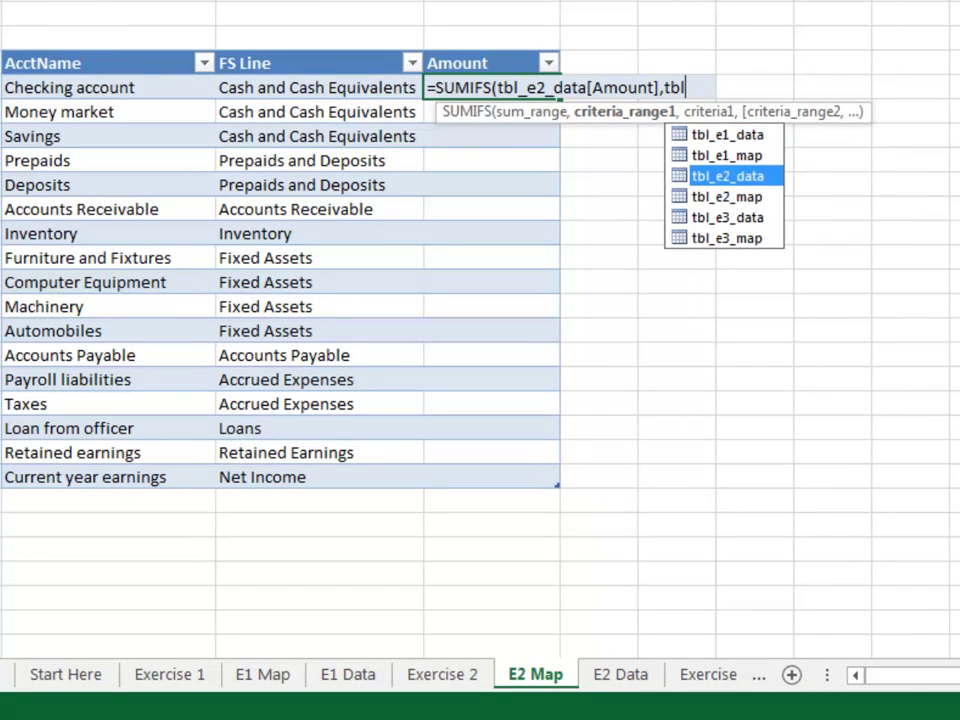
{"action": "key", "text": "Tab"}
{"action": "type", "text": "["}
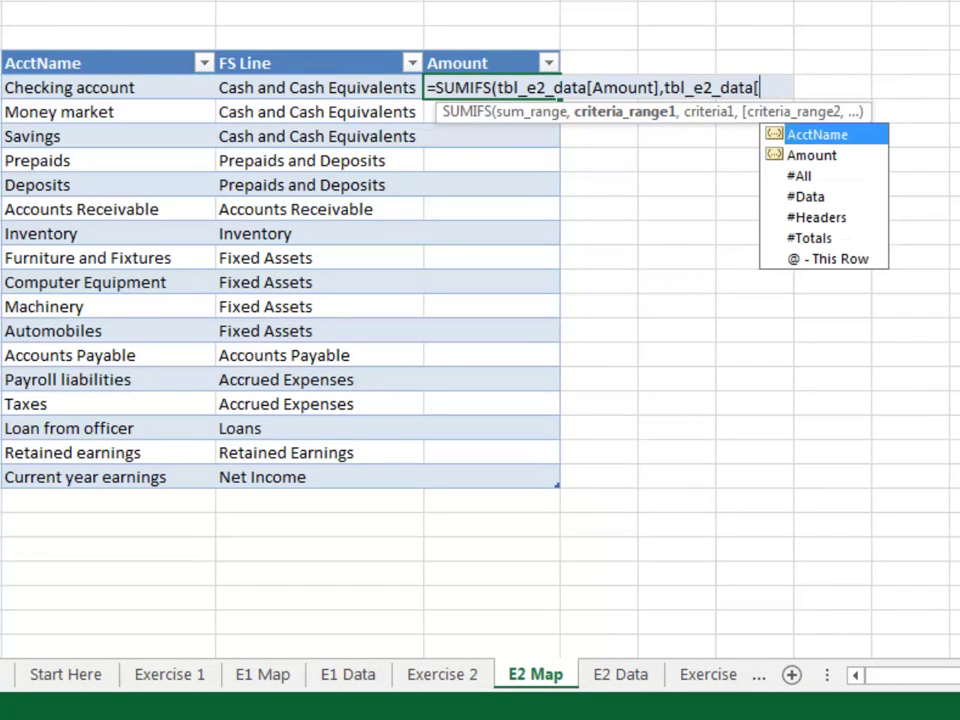
{"action": "key", "text": "Tab"}
{"action": "type", "text": "],"}
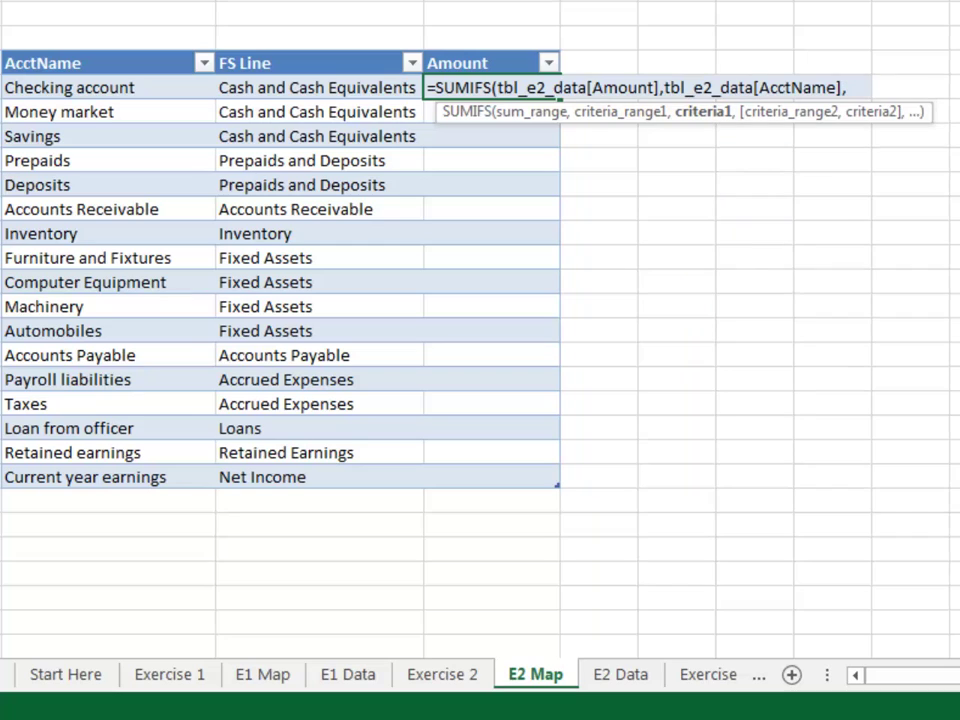
{"action": "key", "text": "Left"}
{"action": "key", "text": "Left"}
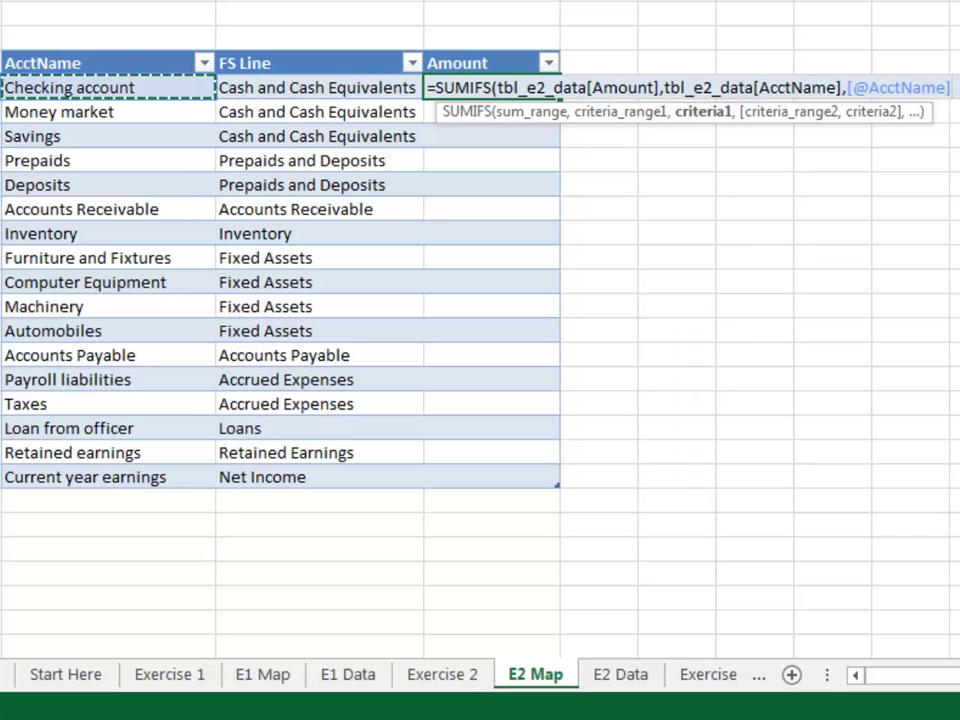
{"action": "type", "text": ")"}
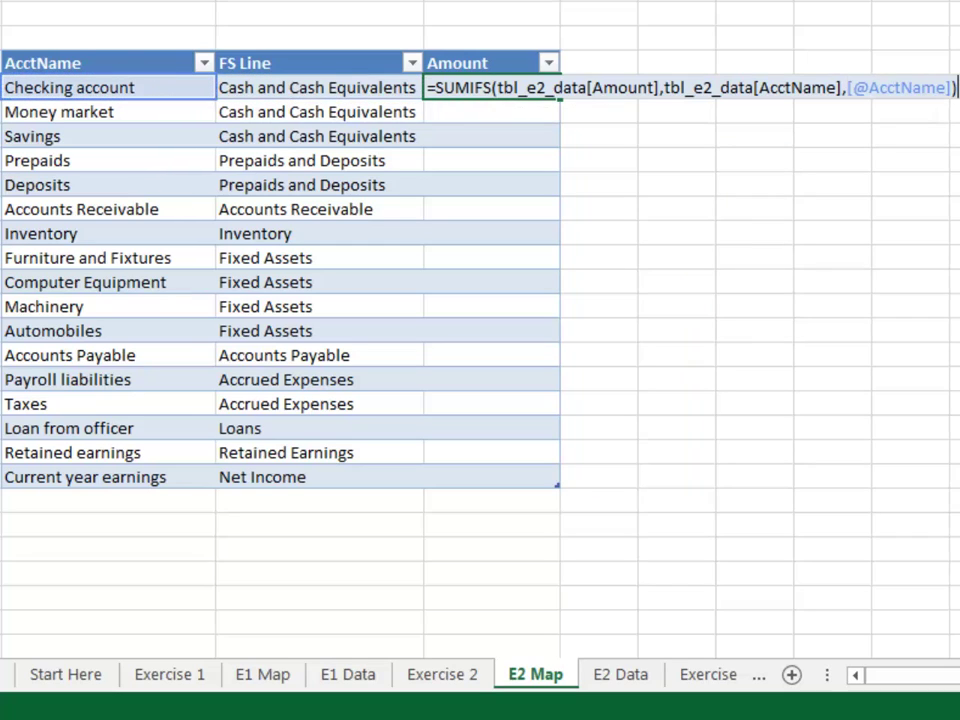
{"action": "key", "text": "Return"}
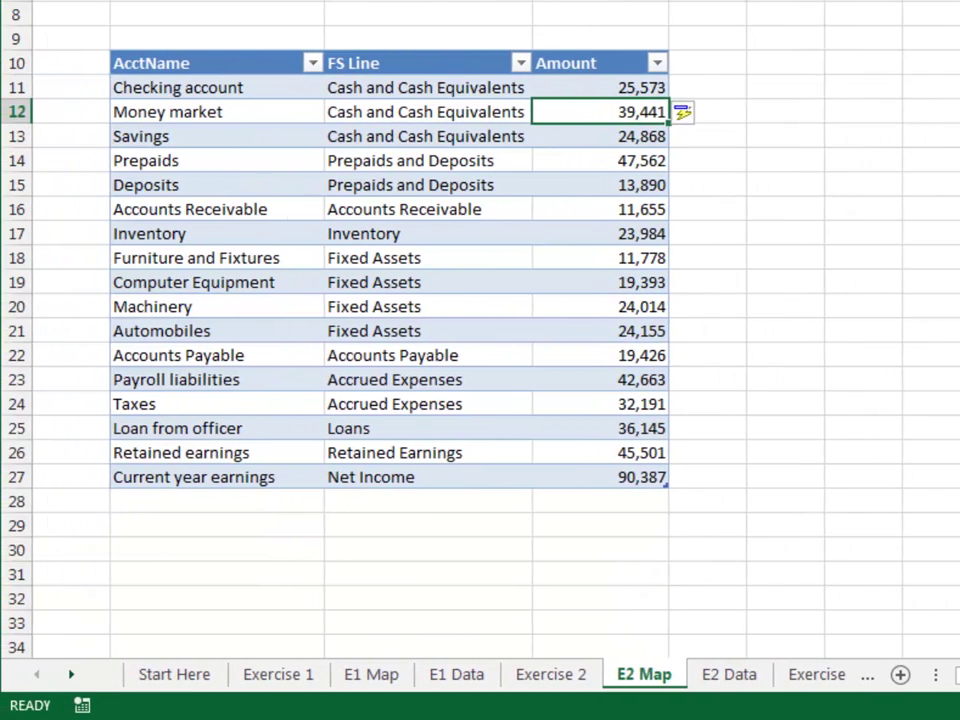
{"action": "key", "text": "ctrl+Page_Up"}
Step: In Exercise 2's C12 cell, start a SUMIFS summing tbl_e2_map[Amount]
{"action": "type", "text": "=sumif"}
{"action": "key", "text": "Down"}
{"action": "key", "text": "Tab"}
{"action": "type", "text": "tbl"}
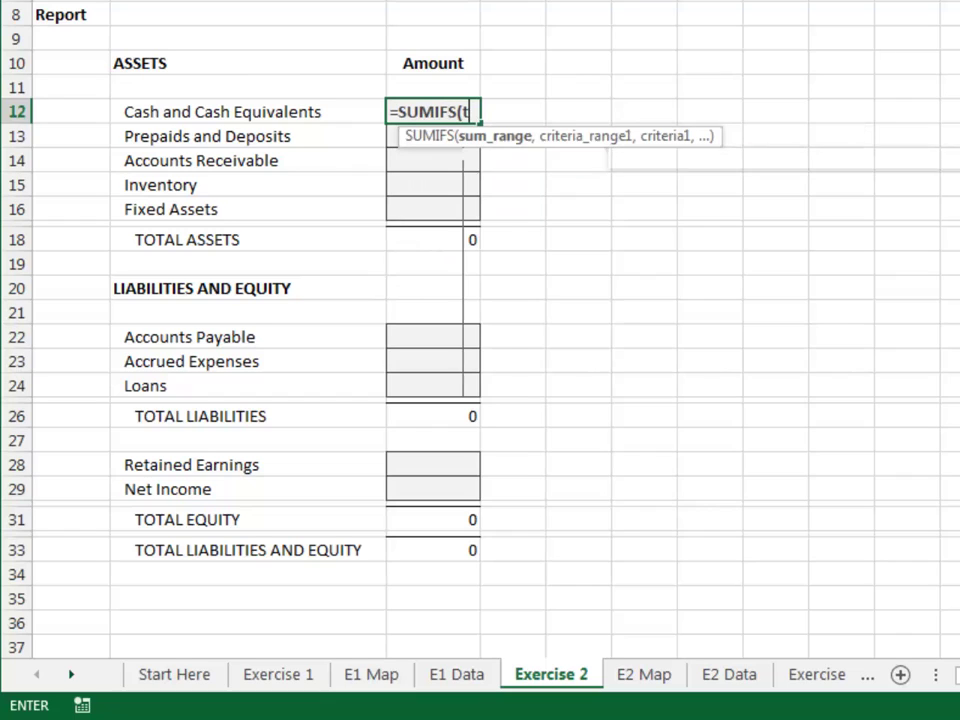
{"action": "key", "text": "Down"}
{"action": "key", "text": "Down"}
{"action": "key", "text": "Down"}
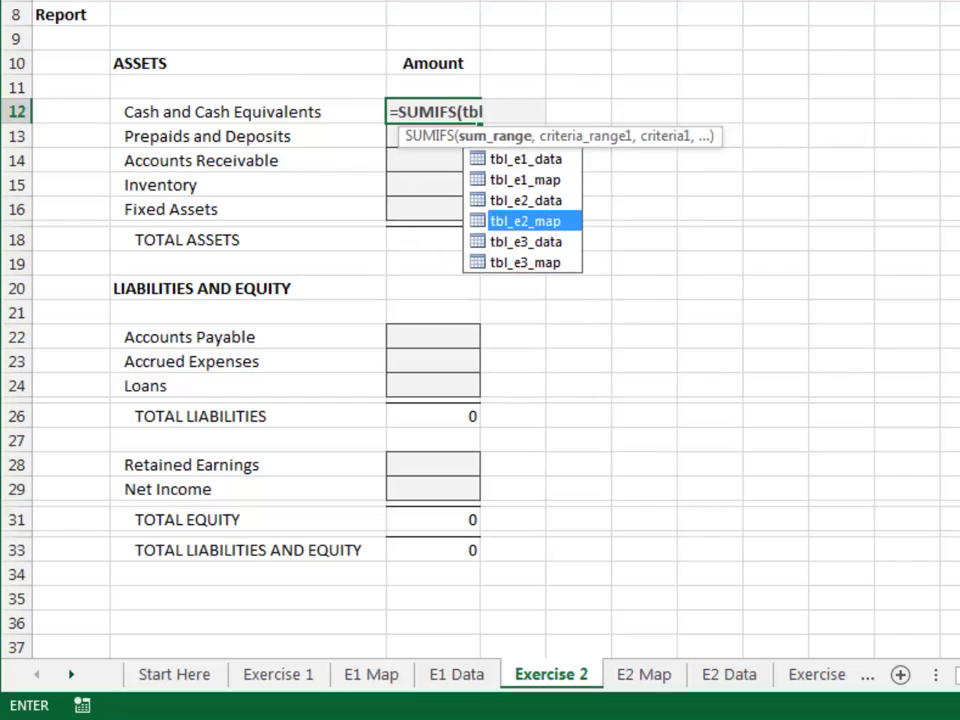
{"action": "key", "text": "Tab"}
{"action": "type", "text": "["}
{"action": "key", "text": "Down"}
{"action": "key", "text": "Down"}
{"action": "key", "text": "Tab"}
Step: Match tbl_e2_map[FS Line] against the Cash and Cash Equivalents label, giving 89,882
{"action": "type", "text": "],tbl"}
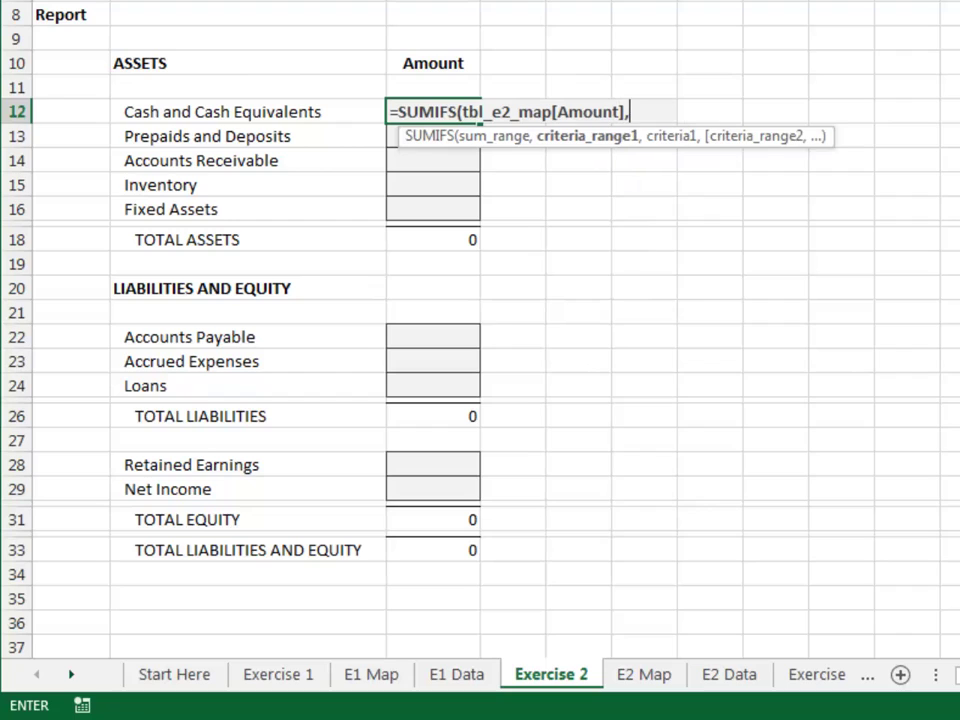
{"action": "key", "text": "Down"}
{"action": "key", "text": "Down"}
{"action": "key", "text": "Down"}
{"action": "key", "text": "Tab"}
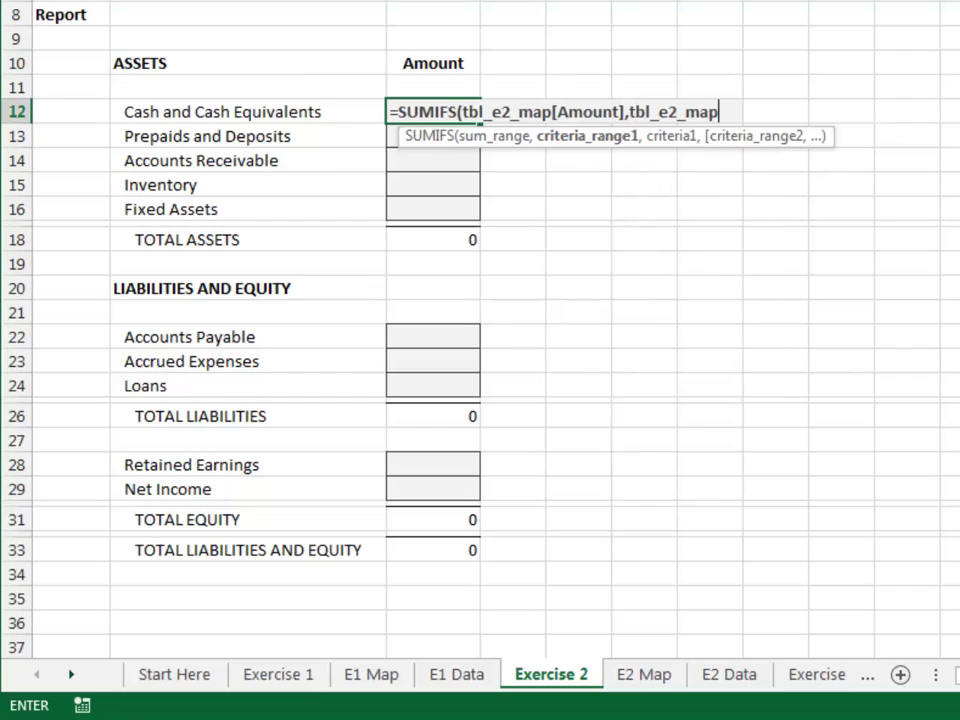
{"action": "type", "text": "["}
{"action": "key", "text": "Down"}
{"action": "key", "text": "Tab"}
{"action": "type", "text": "],"}
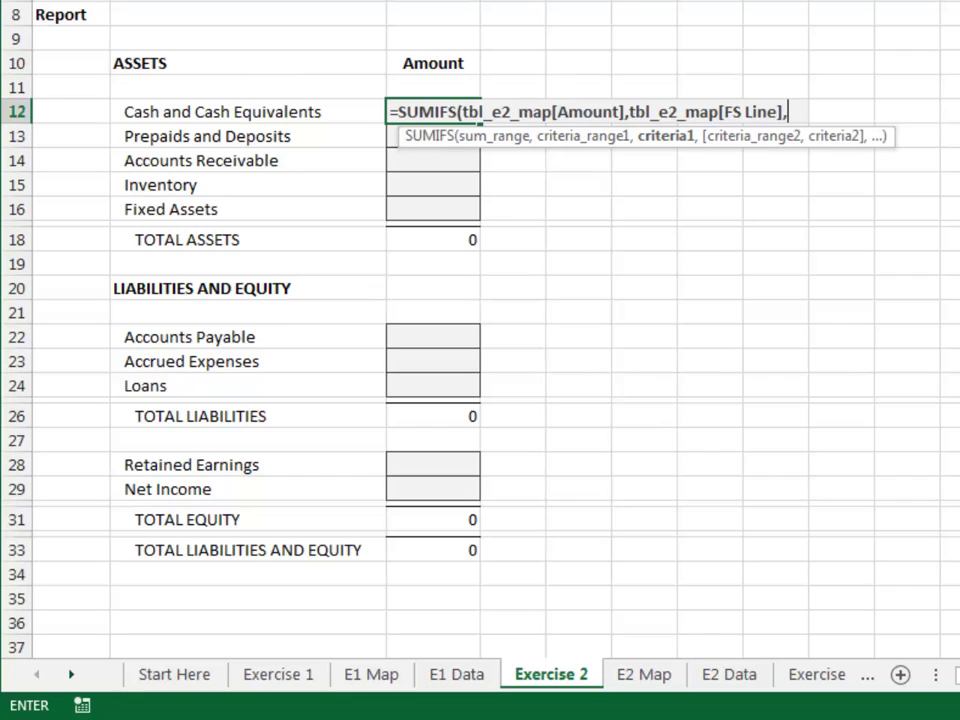
{"action": "left_click", "coordinate": [222, 111]}
{"action": "type", "text": ")"}
{"action": "key", "text": "Return"}
Step: Copy the C12 formula into the remaining asset, liability and equity amount cells
{"action": "left_click", "coordinate": [432, 111]}
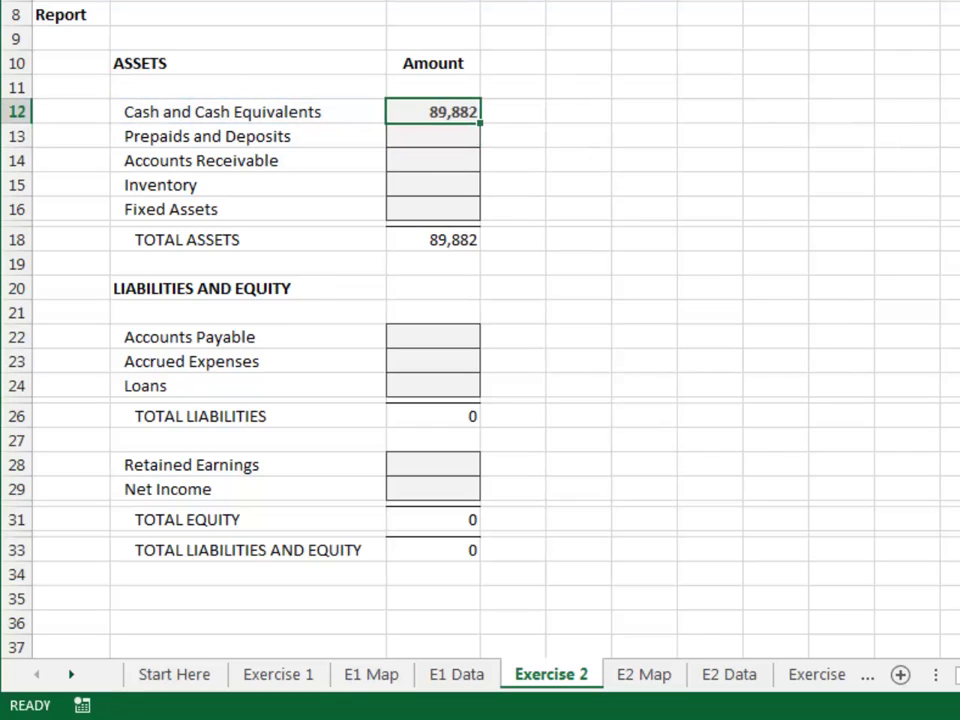
{"action": "key", "text": "ctrl+c"}
{"action": "left_click_drag", "start_coordinate": [432, 136], "coordinate": [432, 209]}
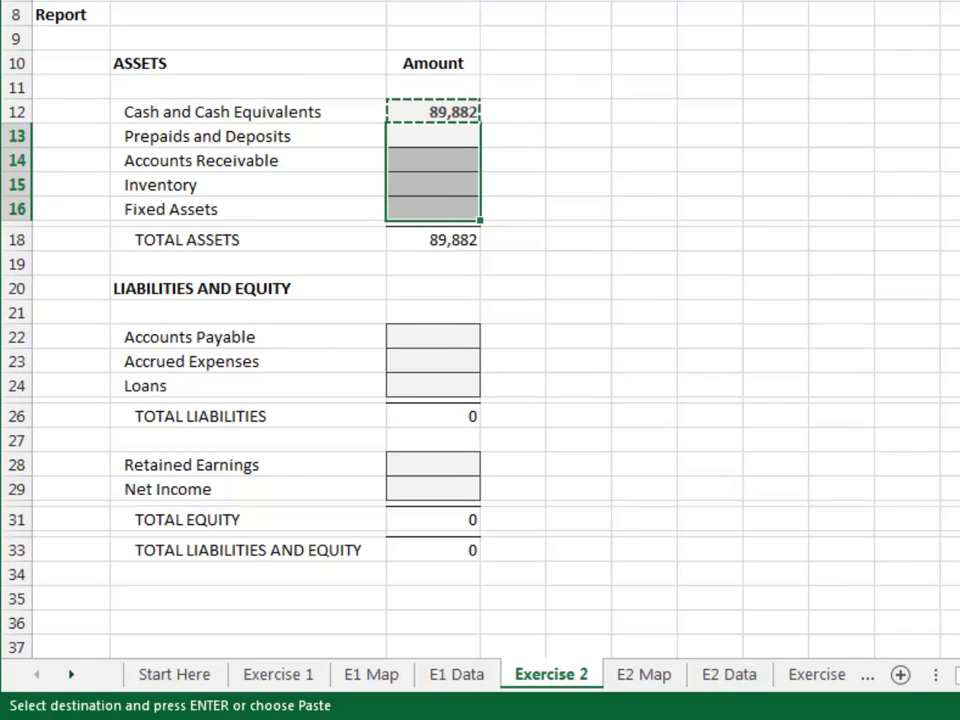
{"action": "key", "text": "ctrl+v"}
{"action": "left_click_drag", "start_coordinate": [432, 336], "coordinate": [432, 385]}
{"action": "key", "text": "ctrl+v"}
{"action": "left_click_drag", "start_coordinate": [432, 461], "coordinate": [432, 488]}
{"action": "key", "text": "ctrl+v"}
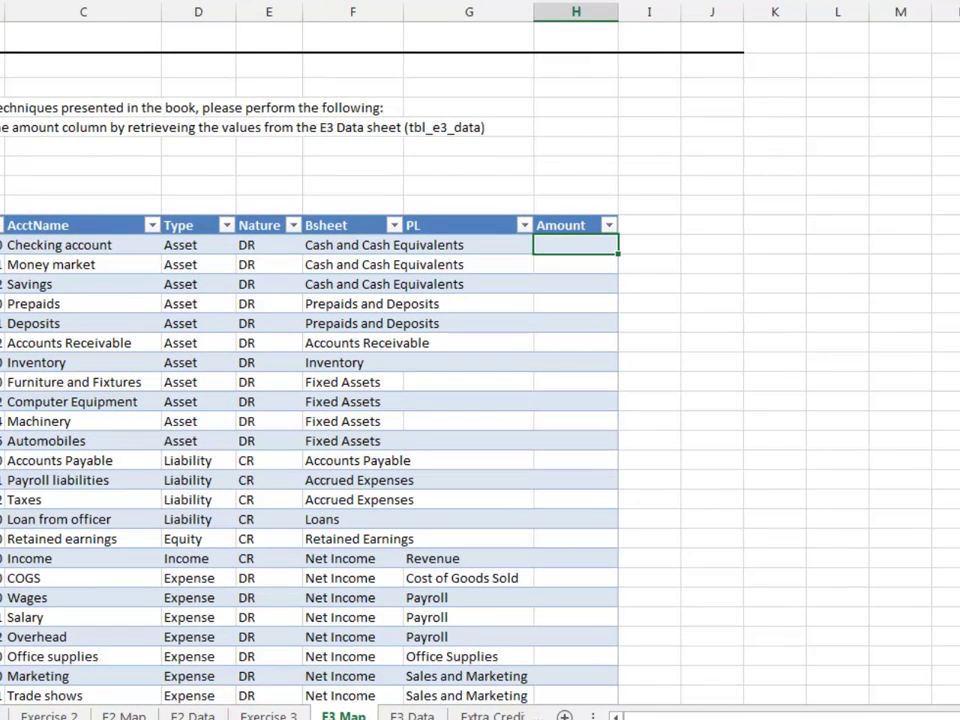
Step: In E3 Map's first Amount cell, start a SUMIFS summing tbl_e3_data[Amount]
{"action": "type", "text": "=sumifs"}
{"action": "key", "text": "Tab"}
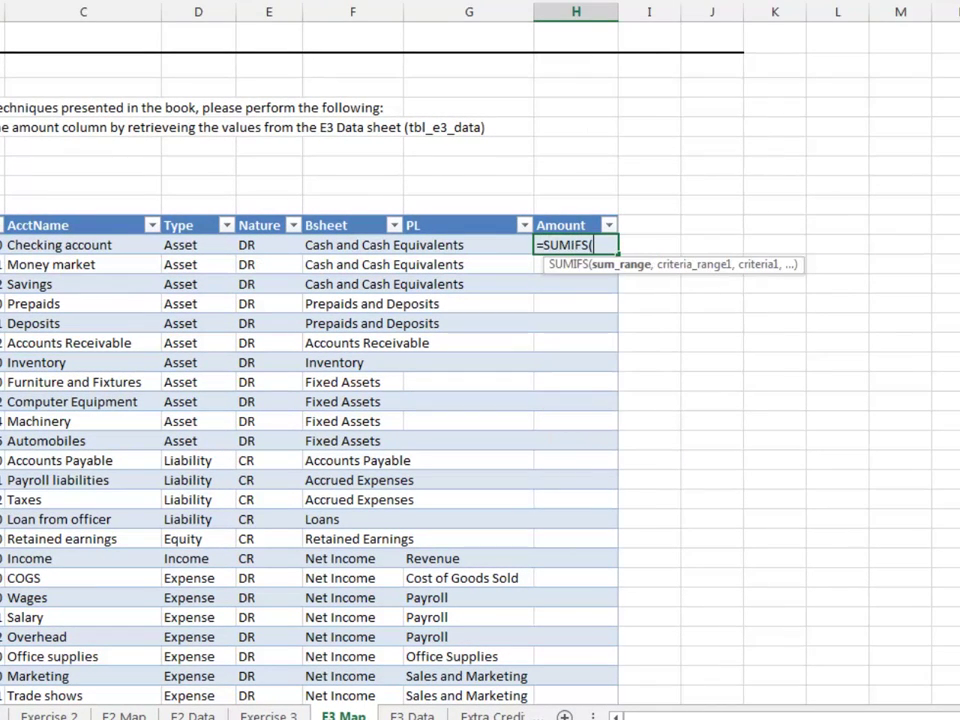
{"action": "type", "text": "tbl"}
{"action": "key", "text": "Down"}
{"action": "key", "text": "Down"}
{"action": "key", "text": "Down"}
{"action": "key", "text": "Down"}
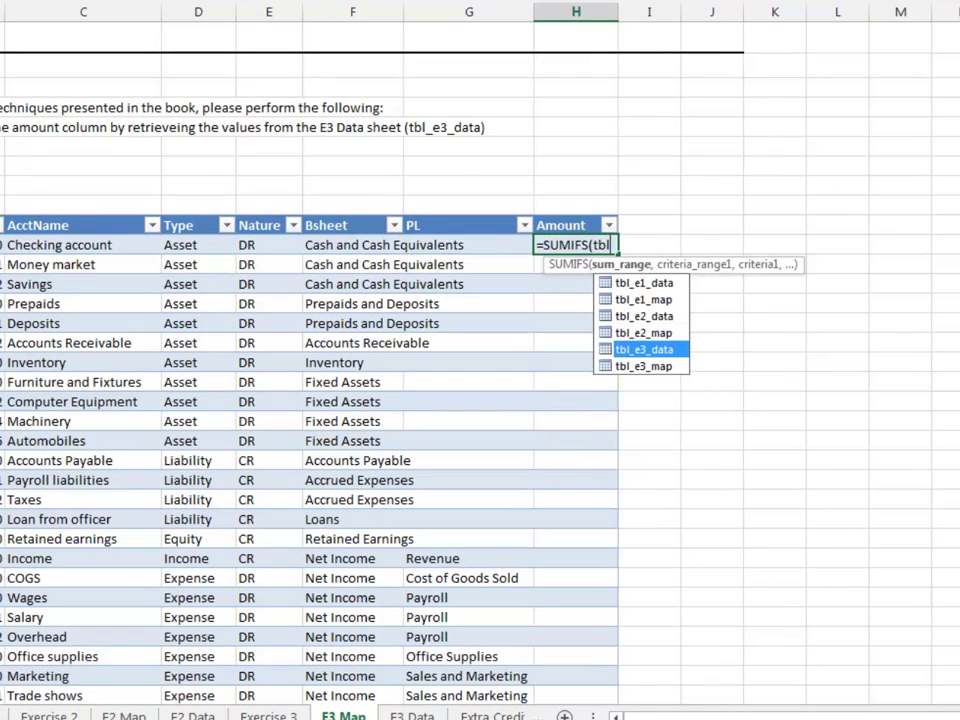
{"action": "key", "text": "Tab"}
{"action": "type", "text": "["}
{"action": "key", "text": "Down"}
{"action": "key", "text": "Tab"}
{"action": "type", "text": "]"}
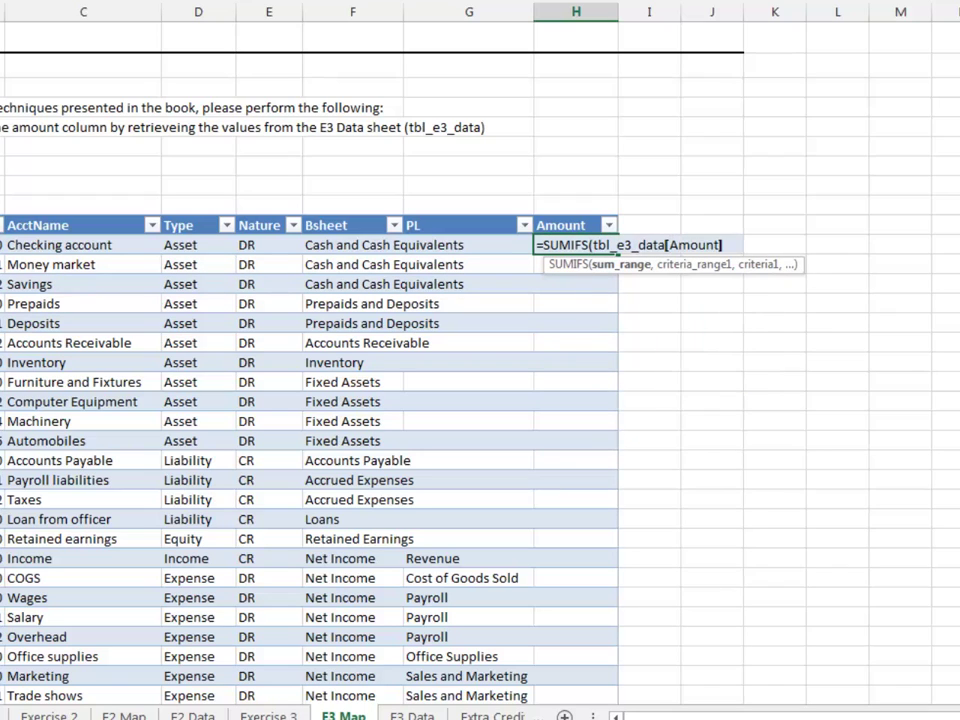
{"action": "type", "text": ",tbl"}
{"action": "key", "text": "Down"}
{"action": "key", "text": "Down"}
{"action": "key", "text": "Down"}
{"action": "key", "text": "Down"}
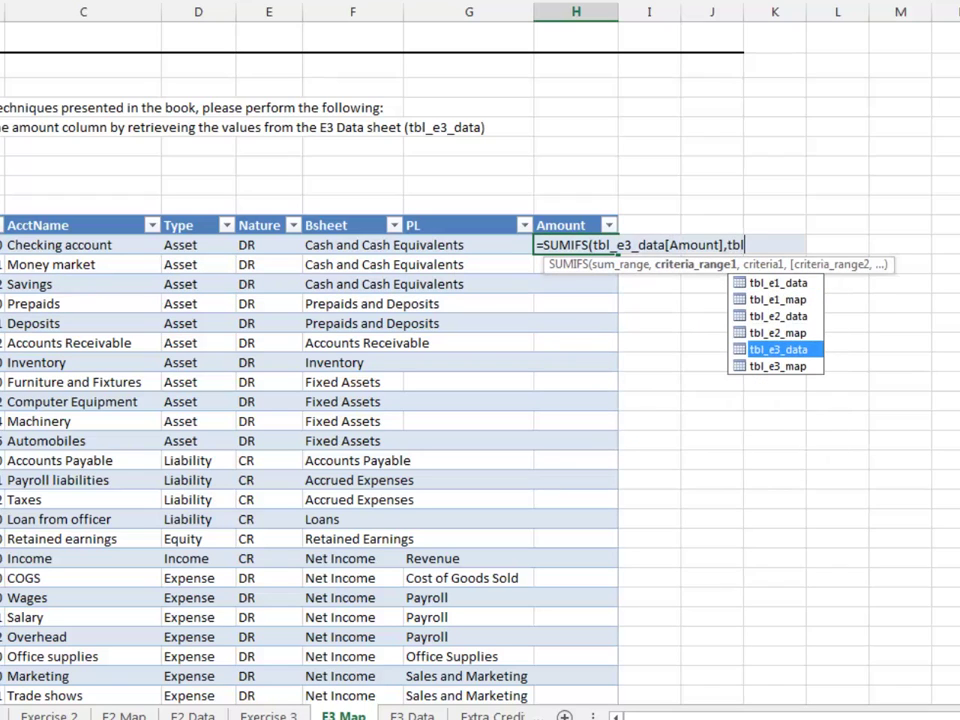
{"action": "key", "text": "Tab"}
{"action": "type", "text": "["}
{"action": "key", "text": "Tab"}
{"action": "type", "text": "]"}
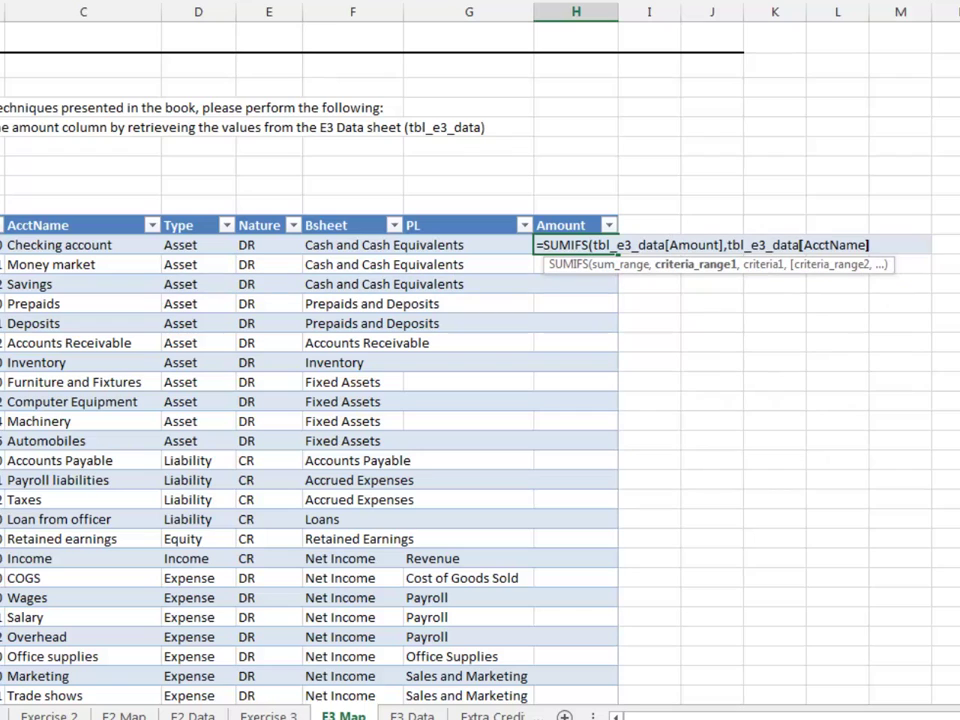
{"action": "type", "text": ","}
{"action": "key", "text": "Left"}
{"action": "key", "text": "Left"}
{"action": "key", "text": "Left"}
{"action": "key", "text": "Left"}
{"action": "key", "text": "Left"}
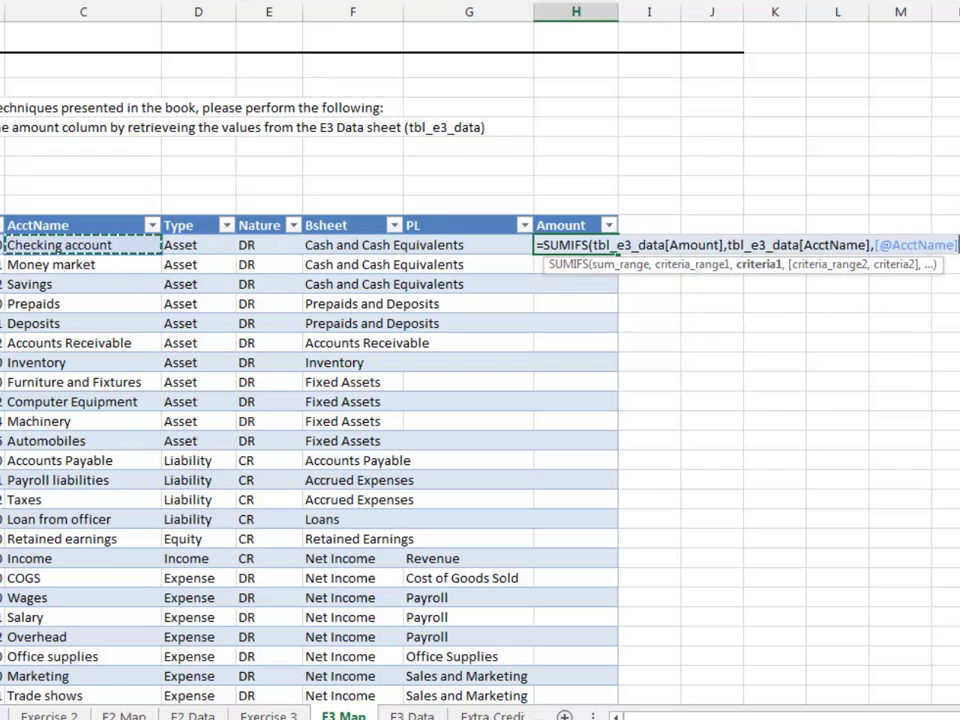
{"action": "type", "text": ")"}
{"action": "key", "text": "Return"}
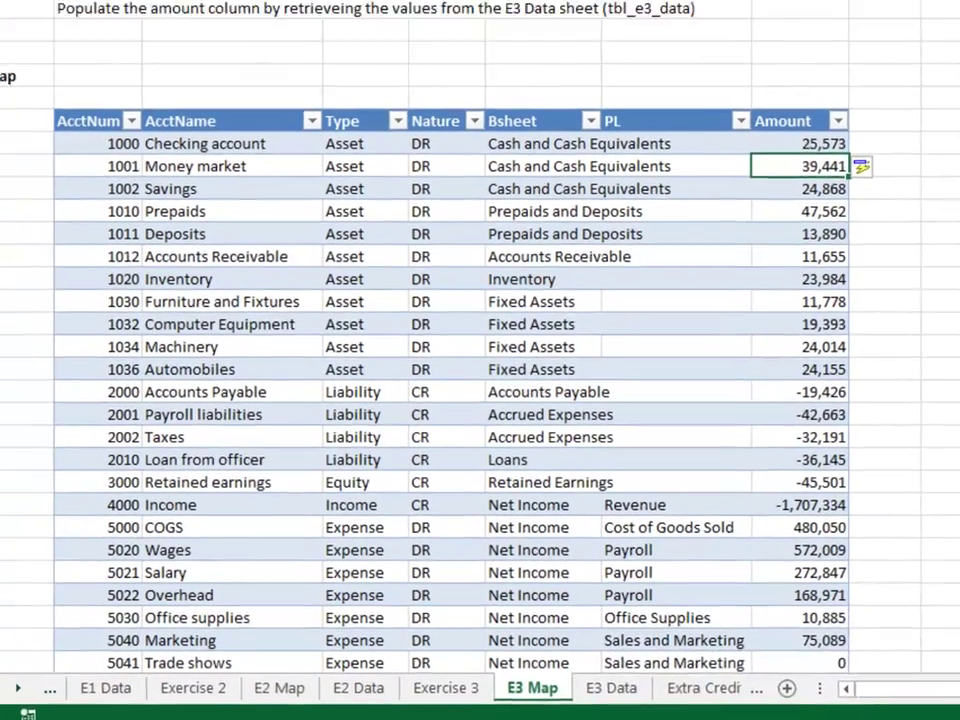
{"action": "key", "text": "ctrl+Page_Up"}
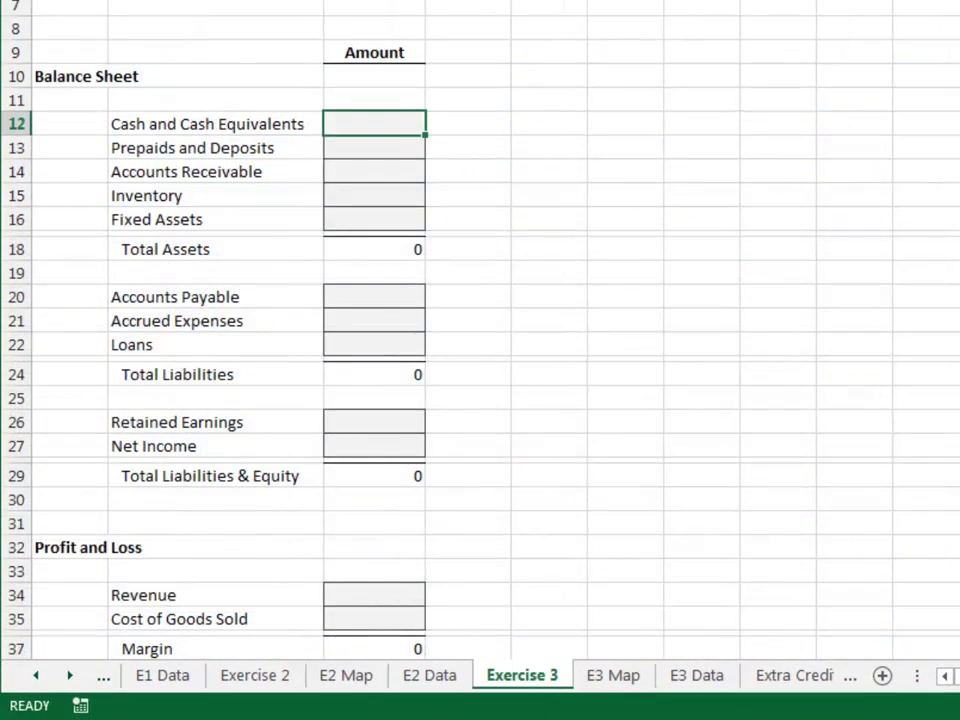
Step: In Exercise 3's C12 cell, start a SUMIFS summing tbl_e3_map[Amount]
{"action": "type", "text": "=sumif"}
{"action": "key", "text": "Down"}
{"action": "key", "text": "Tab"}
{"action": "type", "text": "tbl"}
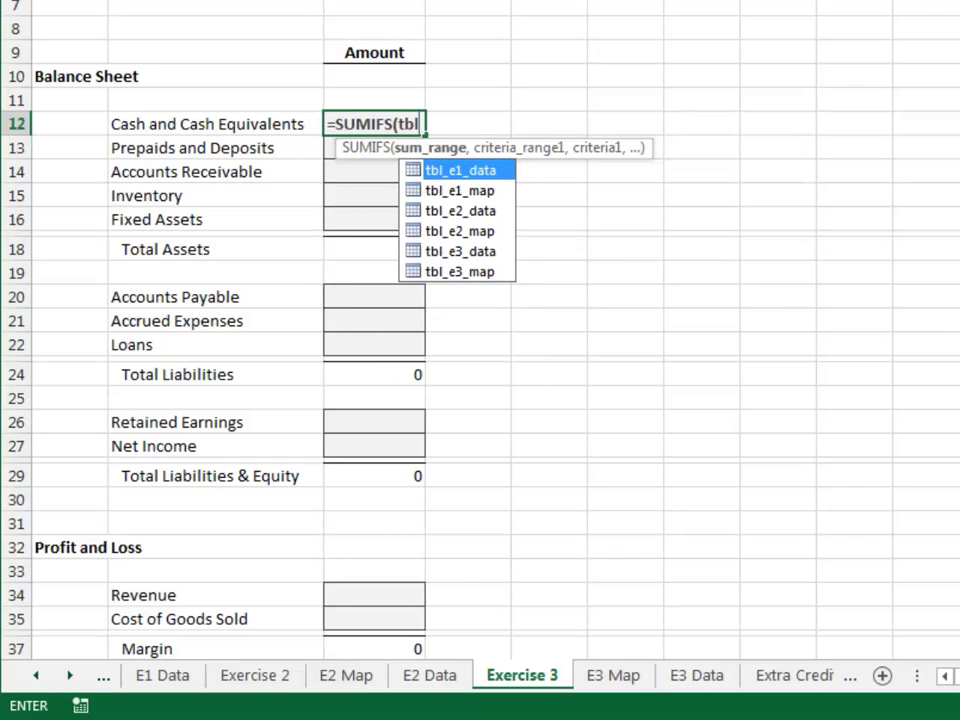
{"action": "key", "text": "Down"}
{"action": "key", "text": "Down"}
{"action": "key", "text": "Down"}
{"action": "key", "text": "Down"}
{"action": "key", "text": "Down"}
{"action": "key", "text": "Tab"}
{"action": "type", "text": "["}
{"action": "key", "text": "Down"}
{"action": "key", "text": "Down"}
{"action": "key", "text": "Down"}
{"action": "key", "text": "Down"}
{"action": "key", "text": "Down"}
{"action": "key", "text": "Down"}
{"action": "key", "text": "Tab"}
Step: Match tbl_e3_map[Bsheet] against the Cash and Cash Equivalents label and commit the formula
{"action": "type", "text": "],tbl"}
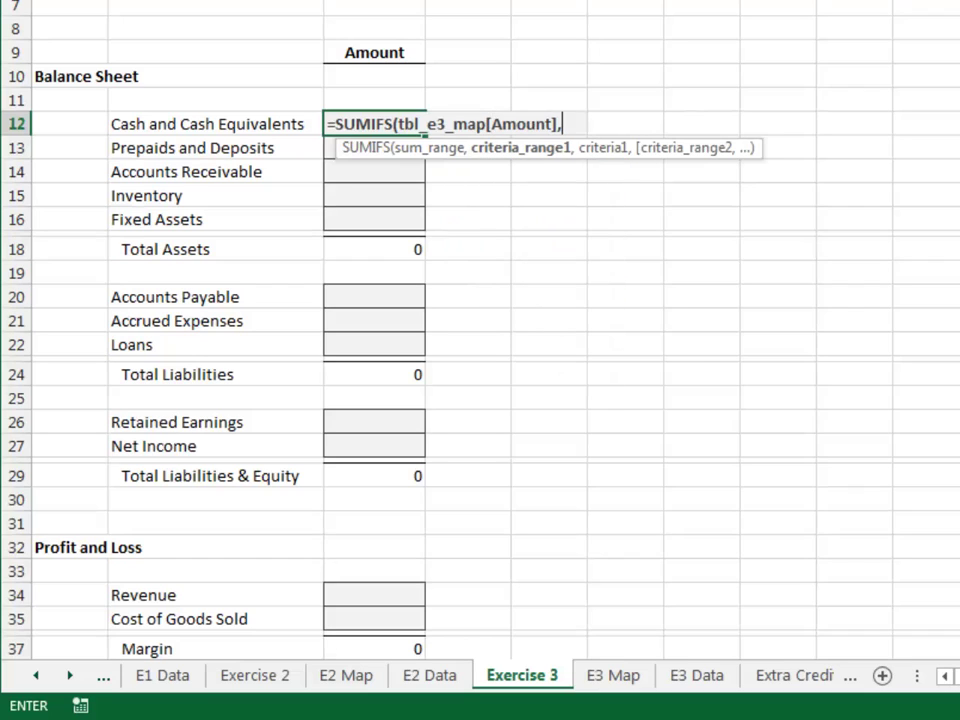
{"action": "key", "text": "Down"}
{"action": "key", "text": "Down"}
{"action": "key", "text": "Down"}
{"action": "key", "text": "Down"}
{"action": "key", "text": "Down"}
{"action": "key", "text": "Tab"}
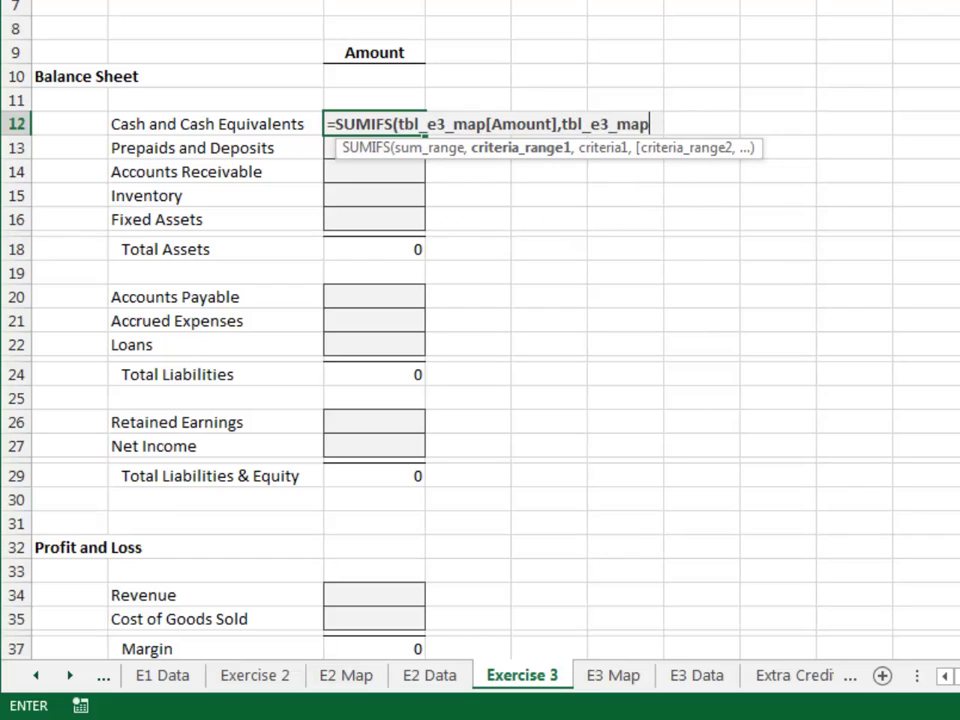
{"action": "type", "text": "["}
{"action": "key", "text": "Down"}
{"action": "key", "text": "Down"}
{"action": "key", "text": "Down"}
{"action": "key", "text": "Down"}
{"action": "key", "text": "Tab"}
{"action": "type", "text": "],"}
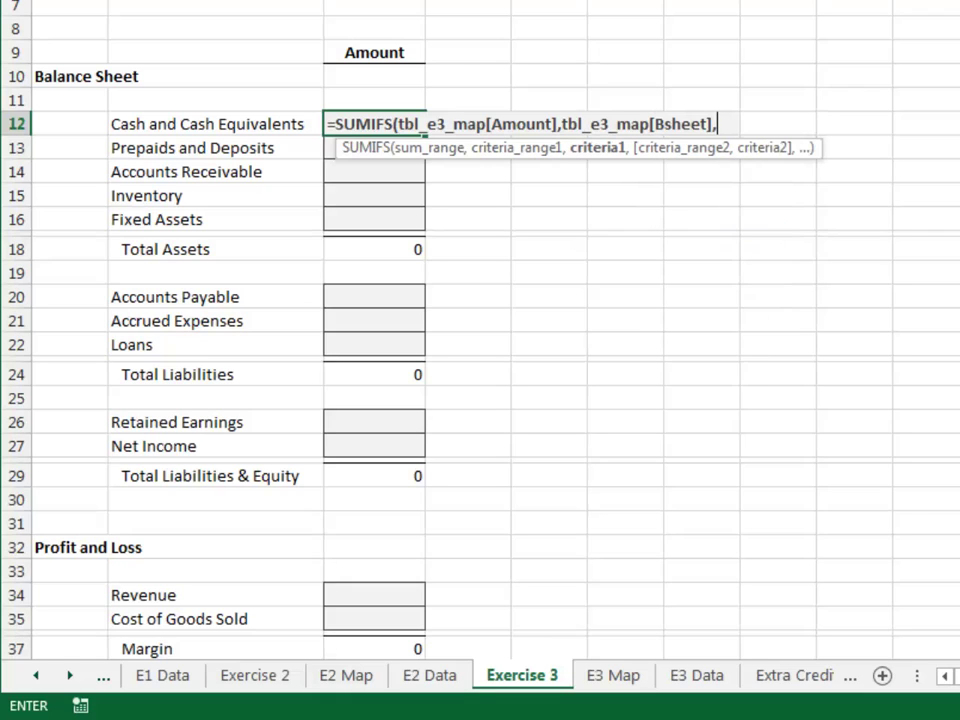
{"action": "key", "text": "Left"}
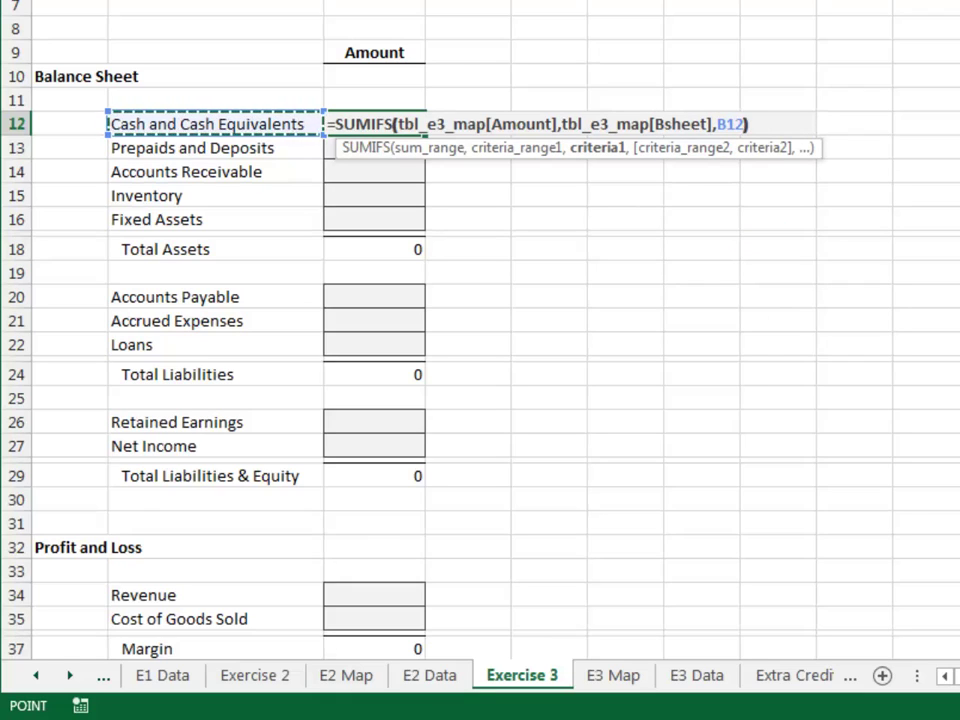
{"action": "key", "text": "ctrl+Return"}
Step: Fill the formula down to C16 and paste it into Accounts Payable, showing -19,426
{"action": "key", "text": "shift+Down"}
{"action": "key", "text": "shift+Down"}
{"action": "key", "text": "shift+Down"}
{"action": "key", "text": "shift+Down"}
{"action": "key", "text": "ctrl+d"}
{"action": "key", "text": "Down"}
{"action": "key", "text": "Down"}
{"action": "key", "text": "Down"}
{"action": "key", "text": "Down"}
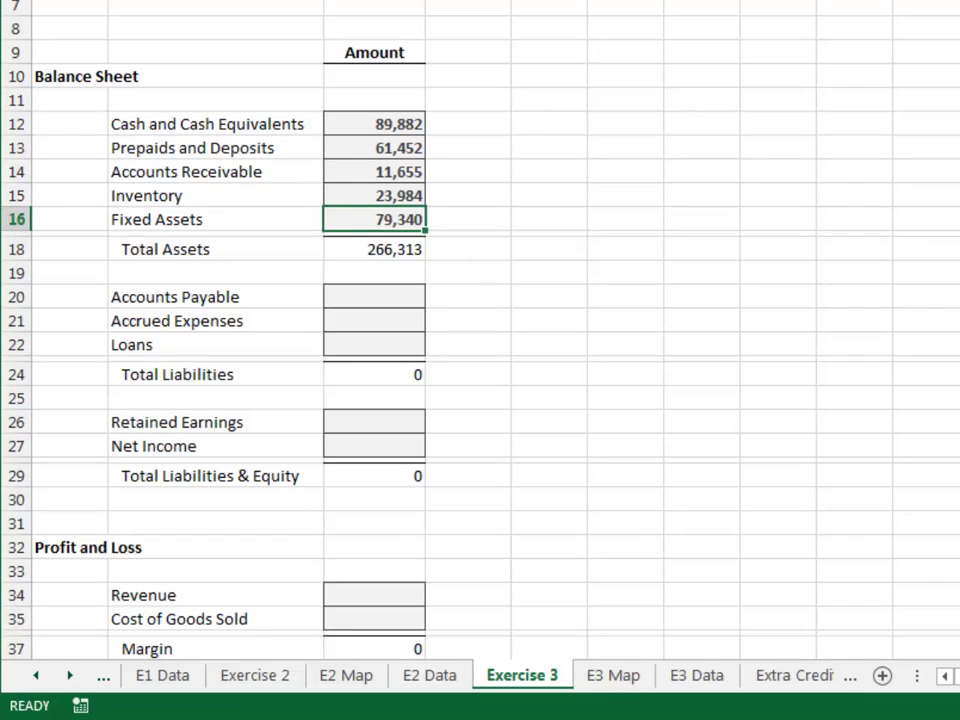
{"action": "key", "text": "ctrl+c"}
{"action": "key", "text": "Down"}
{"action": "left_click", "coordinate": [374, 297]}
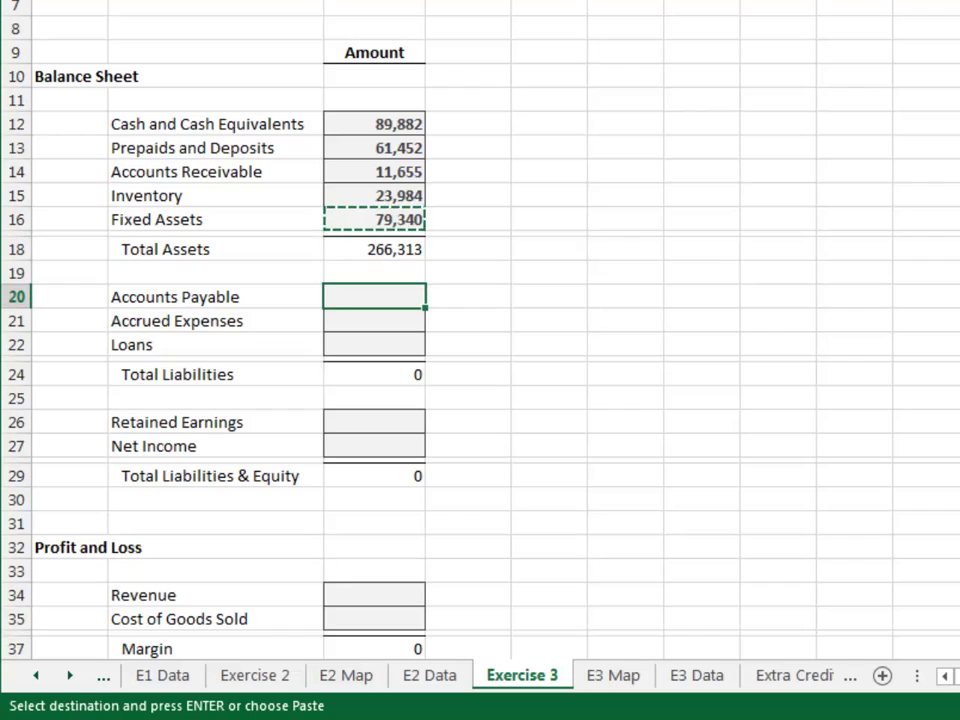
{"action": "key", "text": "ctrl+v"}
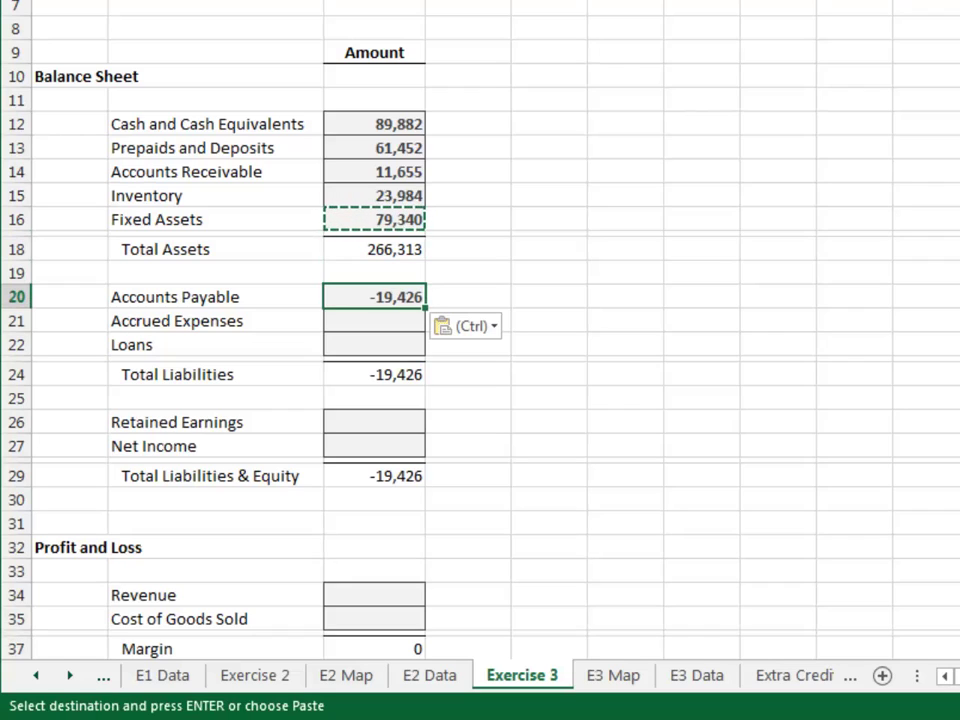
{"action": "key", "text": "Escape"}
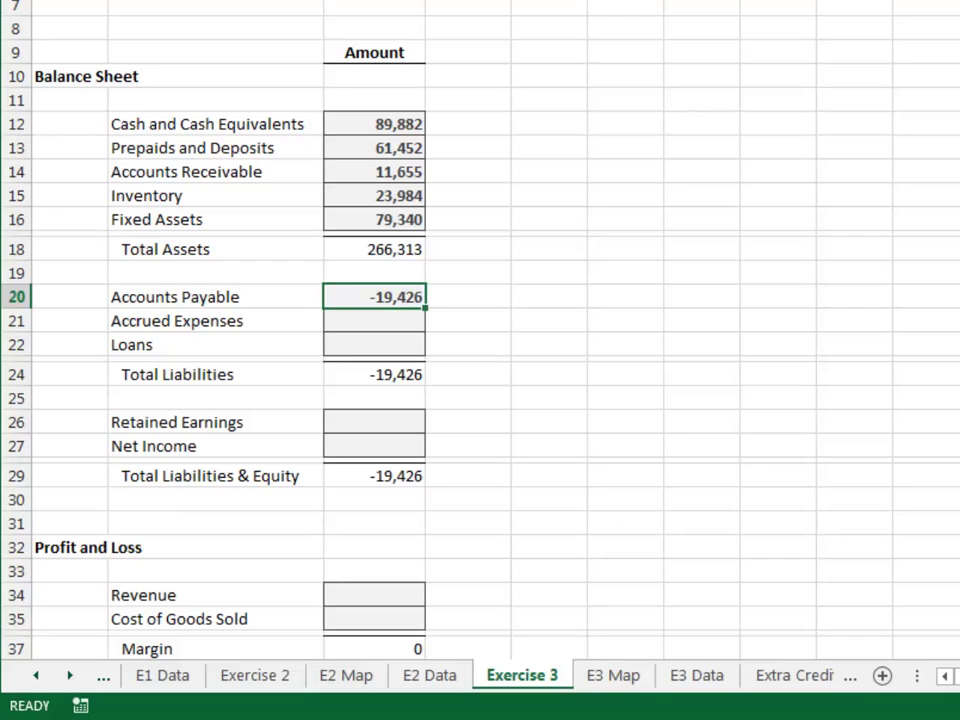
Step: Negate the Accounts Payable formula in C20 so it shows a positive 19,426
{"action": "key", "text": "F2"}
{"action": "key", "text": "Home"}
{"action": "key", "text": "Right"}
{"action": "type", "text": "-"}
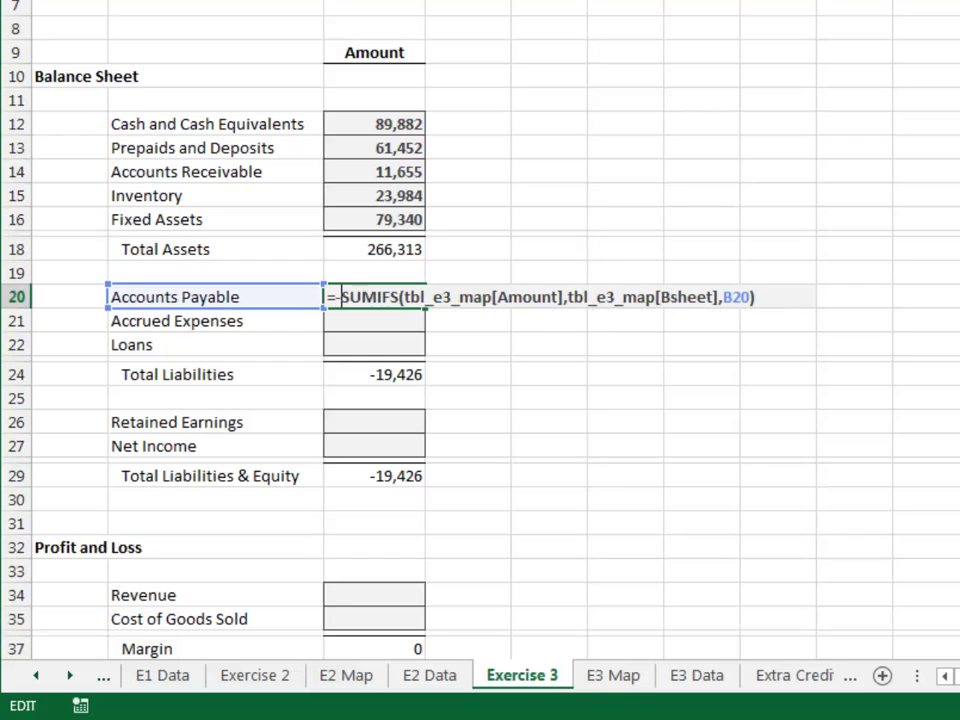
{"action": "key", "text": "Return"}
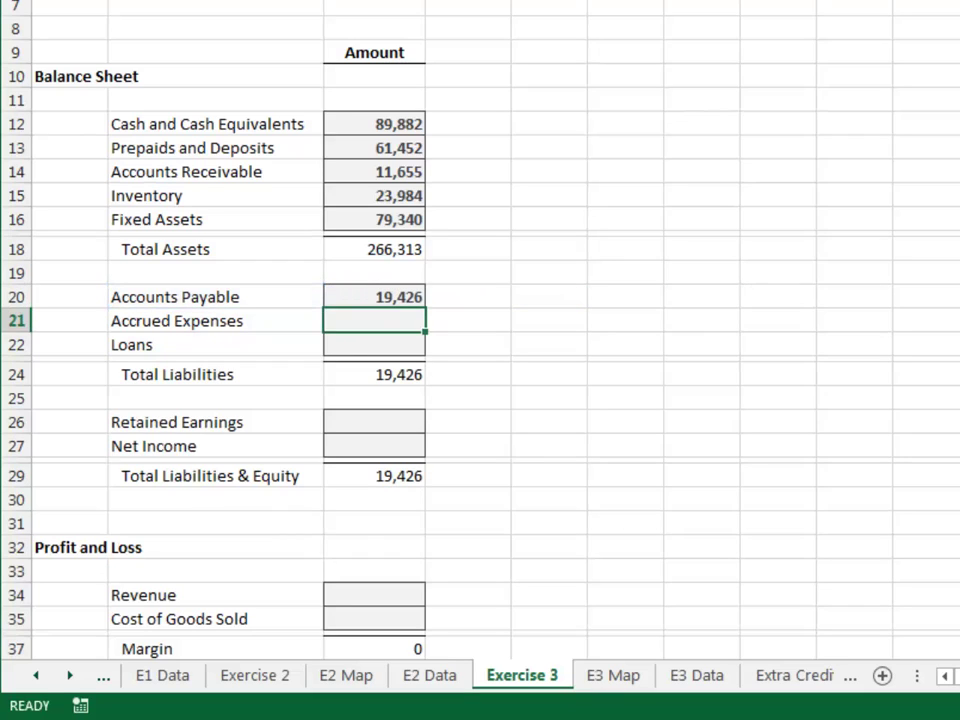
Step: Fill the formula down through Loans and paste it into the Retained Earnings and Net Income rows
{"action": "left_click", "coordinate": [374, 297]}
{"action": "key", "text": "shift+Down"}
{"action": "key", "text": "shift+Down"}
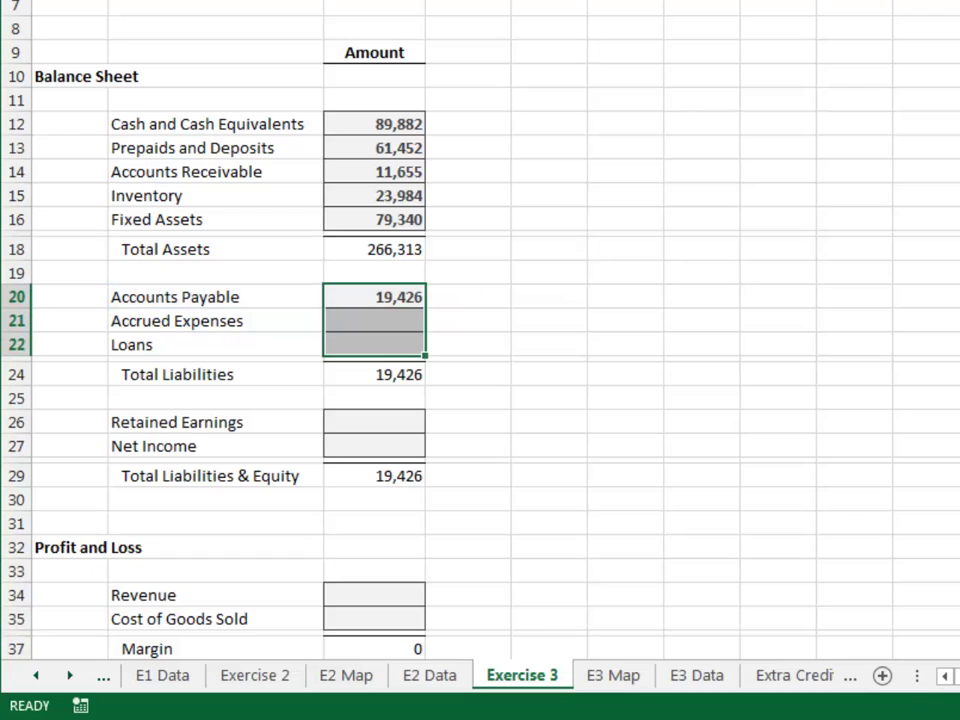
{"action": "key", "text": "ctrl+d"}
{"action": "key", "text": "Down"}
{"action": "key", "text": "Down"}
{"action": "key", "text": "ctrl+c"}
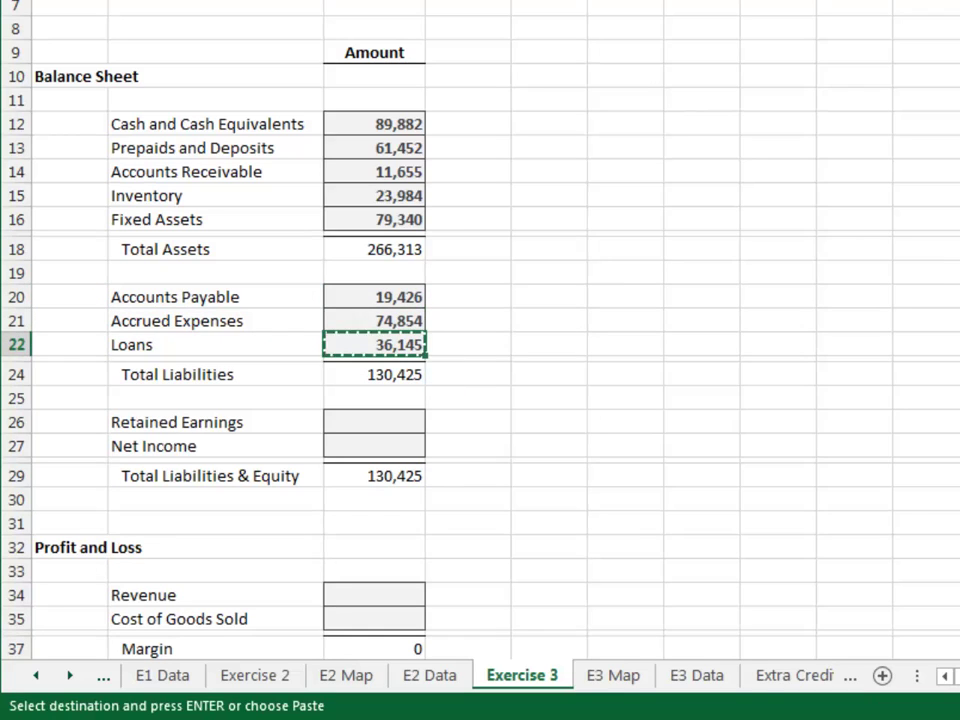
{"action": "key", "text": "Down"}
{"action": "key", "text": "Down"}
{"action": "key", "text": "Down"}
{"action": "key", "text": "shift+Down"}
{"action": "key", "text": "ctrl+v"}
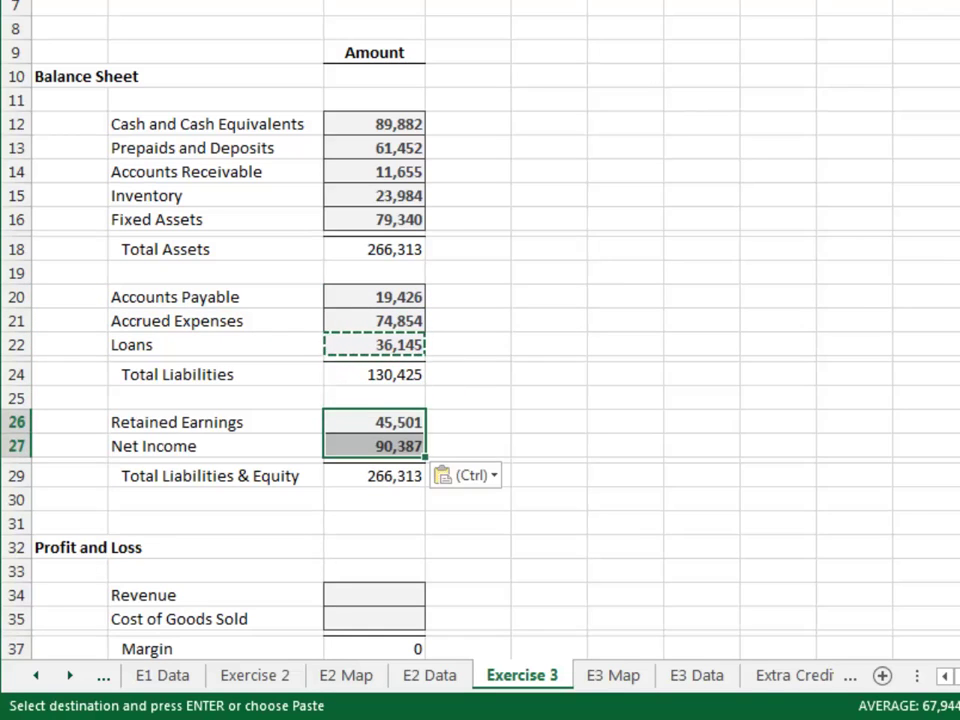
{"action": "key", "text": "Escape"}
{"action": "scroll", "coordinate": [525, 373], "scroll_direction": "down", "scroll_amount": 8}
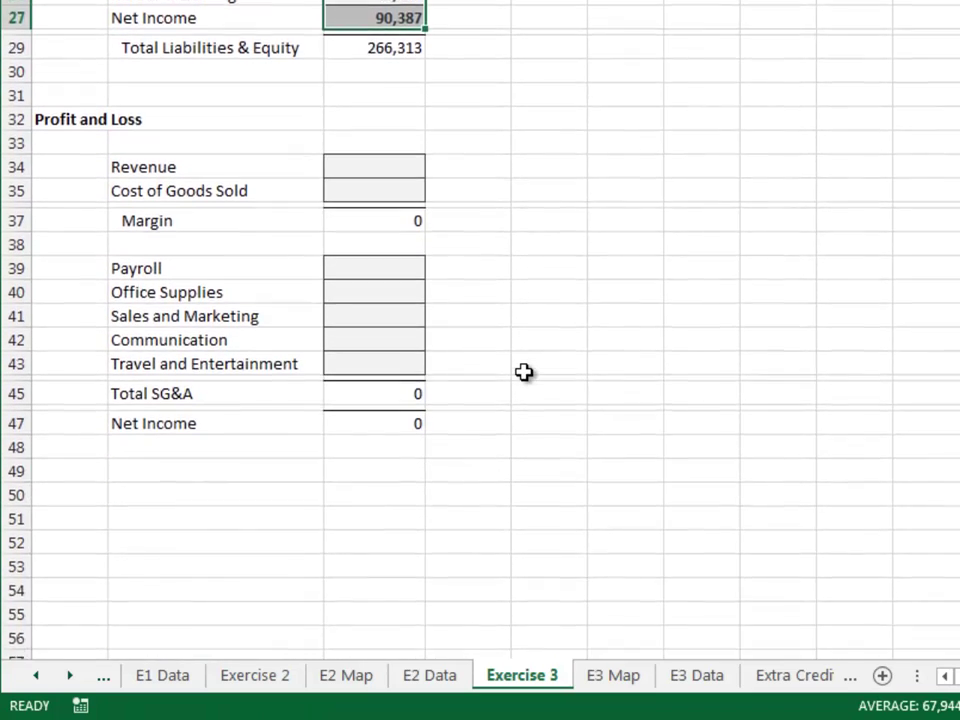
{"action": "left_click", "coordinate": [405, 90]}
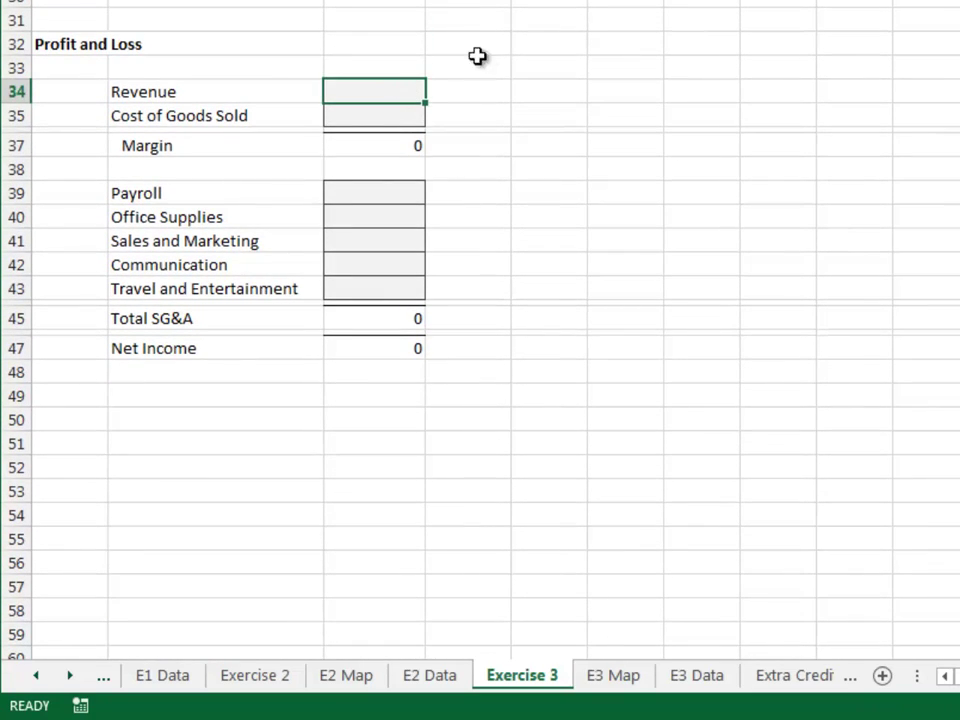
Step: Enter =SUMIFS(tbl_e3_map[Amount],tbl_e3_map[PL],B34) for Revenue
{"action": "type", "text": "=sumifs"}
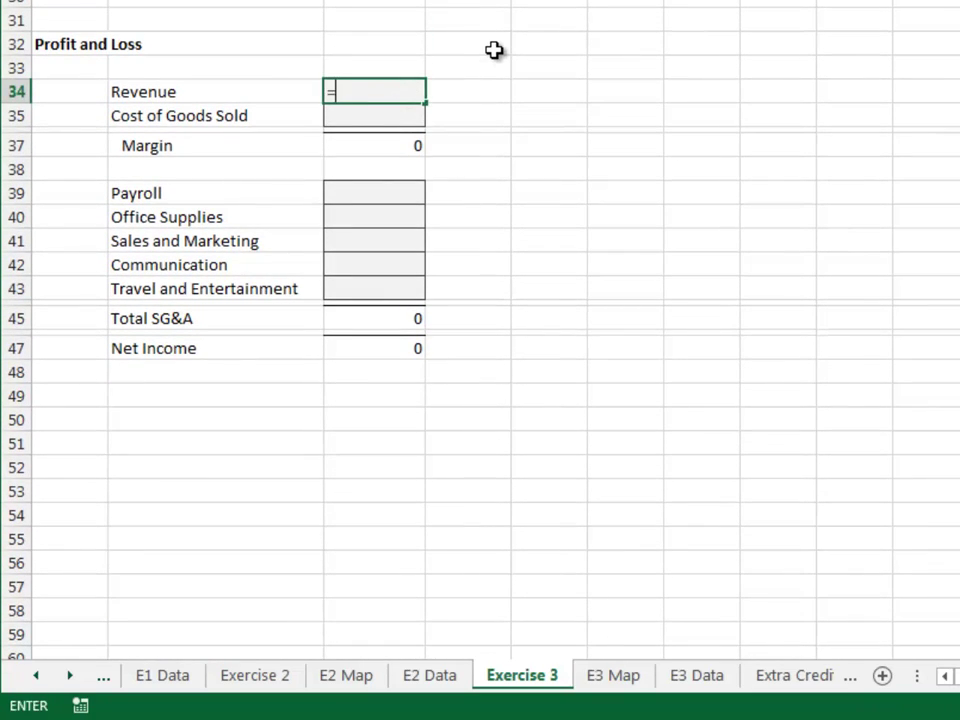
{"action": "key", "text": "Tab"}
{"action": "type", "text": "tbl"}
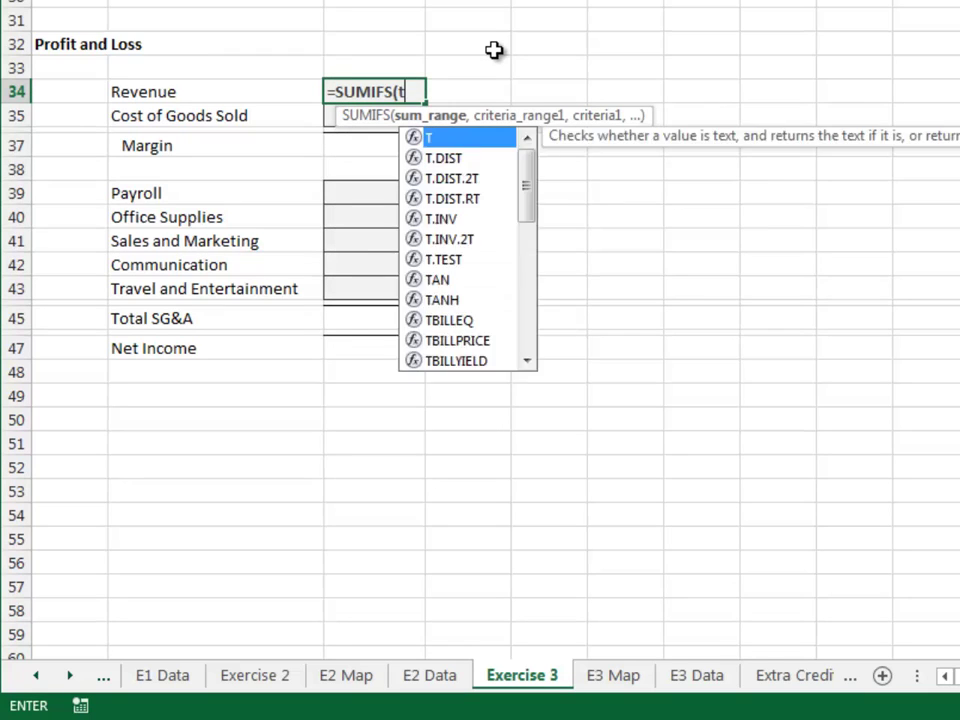
{"action": "key", "text": "Down"}
{"action": "key", "text": "Down"}
{"action": "key", "text": "Down"}
{"action": "key", "text": "Down"}
{"action": "key", "text": "Down"}
{"action": "key", "text": "Tab"}
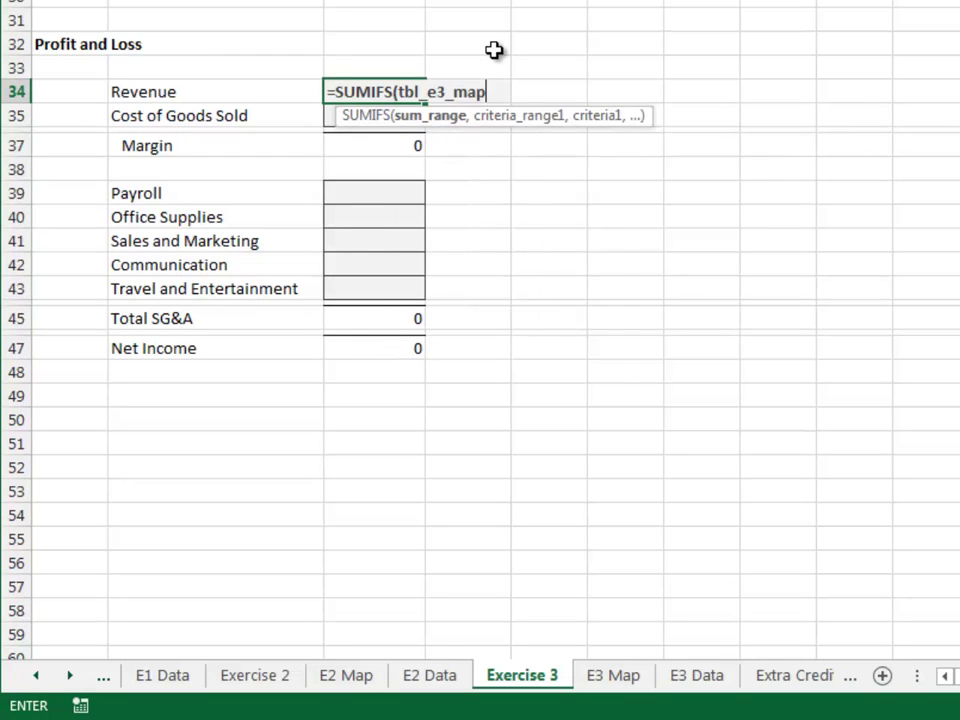
{"action": "type", "text": "["}
{"action": "key", "text": "Down"}
{"action": "key", "text": "Down"}
{"action": "key", "text": "Down"}
{"action": "key", "text": "Down"}
{"action": "key", "text": "Down"}
{"action": "key", "text": "Down"}
{"action": "key", "text": "Tab"}
{"action": "type", "text": "],tbl"}
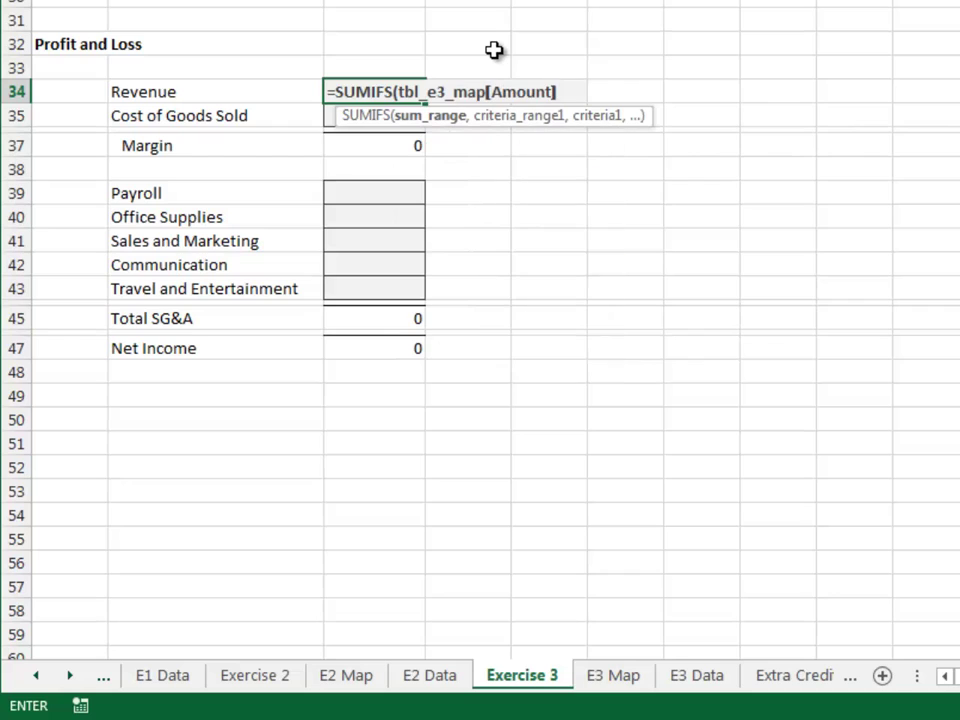
{"action": "key", "text": "Down"}
{"action": "key", "text": "Down"}
{"action": "key", "text": "Down"}
{"action": "key", "text": "Down"}
{"action": "key", "text": "Down"}
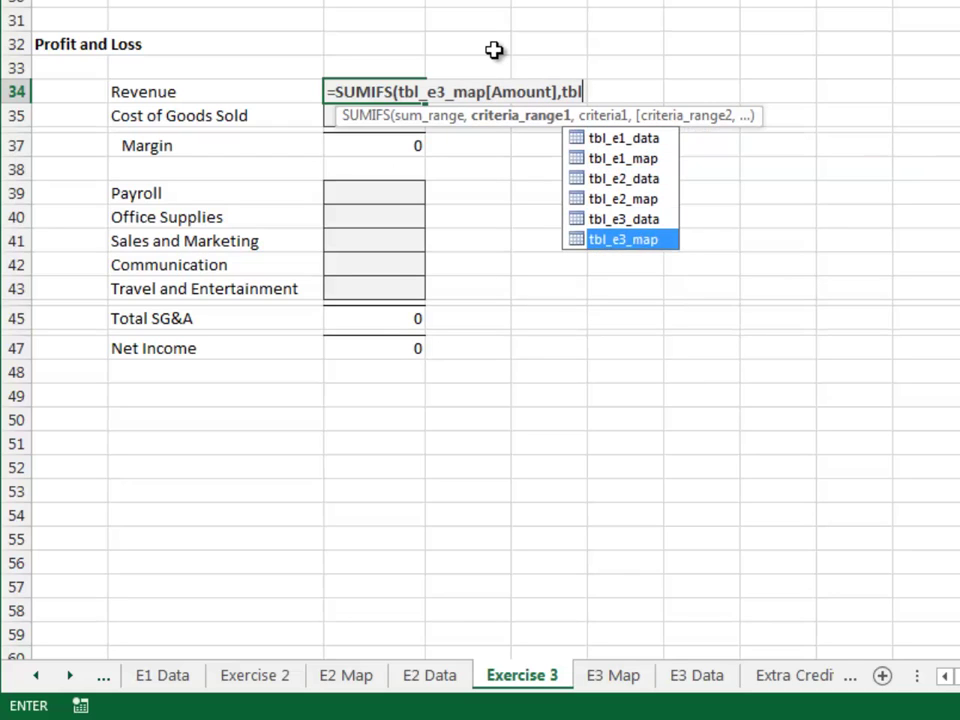
{"action": "key", "text": "Tab"}
{"action": "type", "text": "["}
{"action": "key", "text": "Down"}
{"action": "key", "text": "Down"}
{"action": "key", "text": "Down"}
{"action": "key", "text": "Down"}
{"action": "key", "text": "Down"}
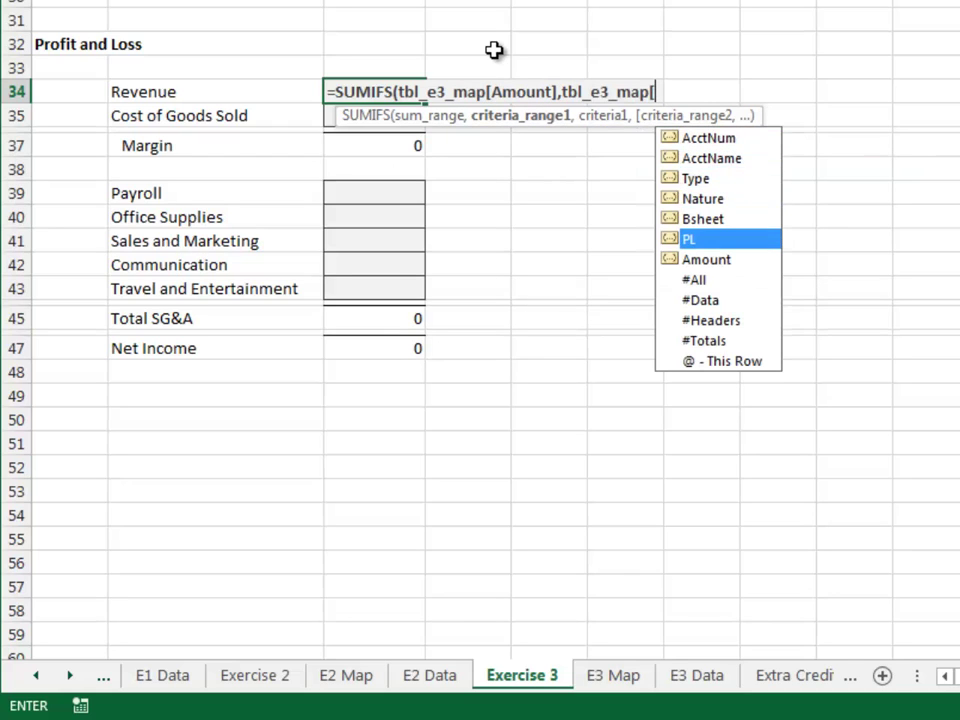
{"action": "key", "text": "Tab"}
{"action": "type", "text": "],"}
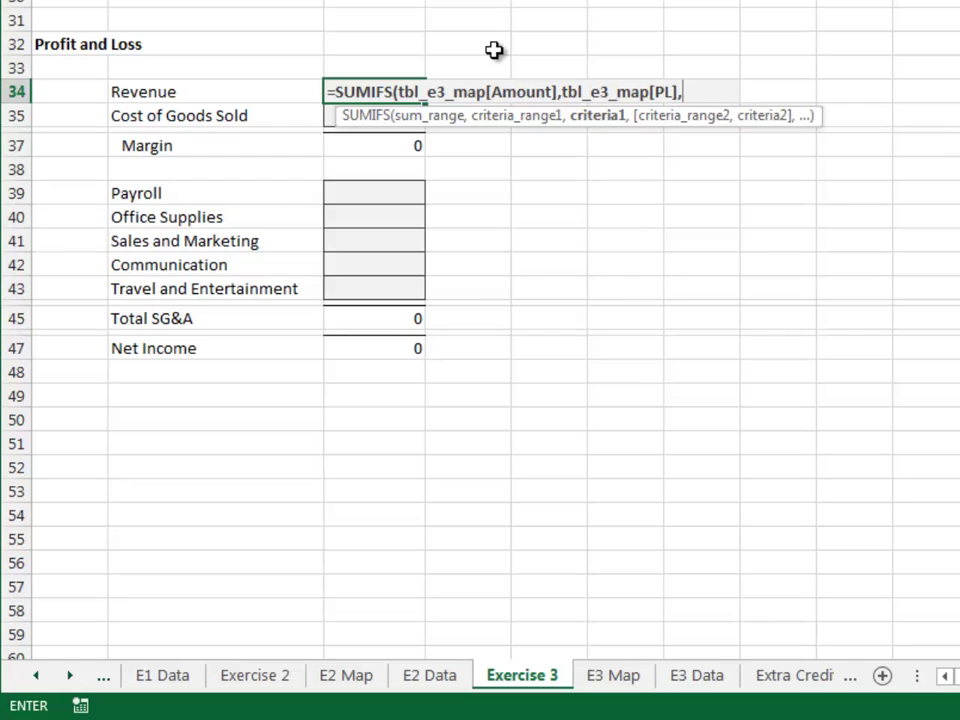
{"action": "key", "text": "Left"}
{"action": "type", "text": ")"}
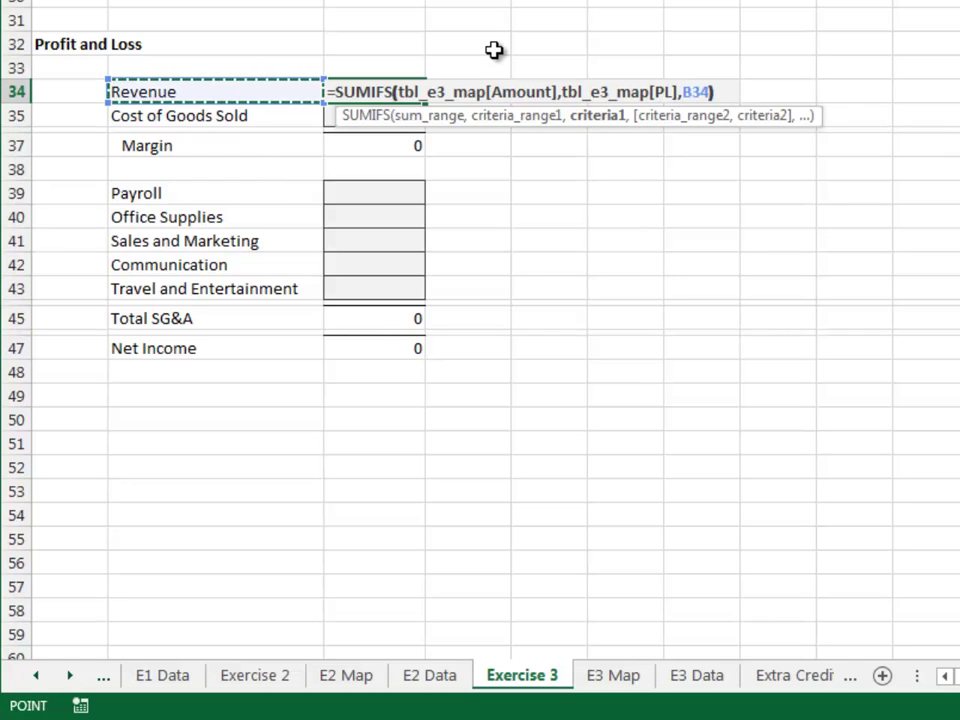
{"action": "key", "text": "Return"}
Step: Flip the sign of the Revenue formula with a leading minus
{"action": "key", "text": "Up"}
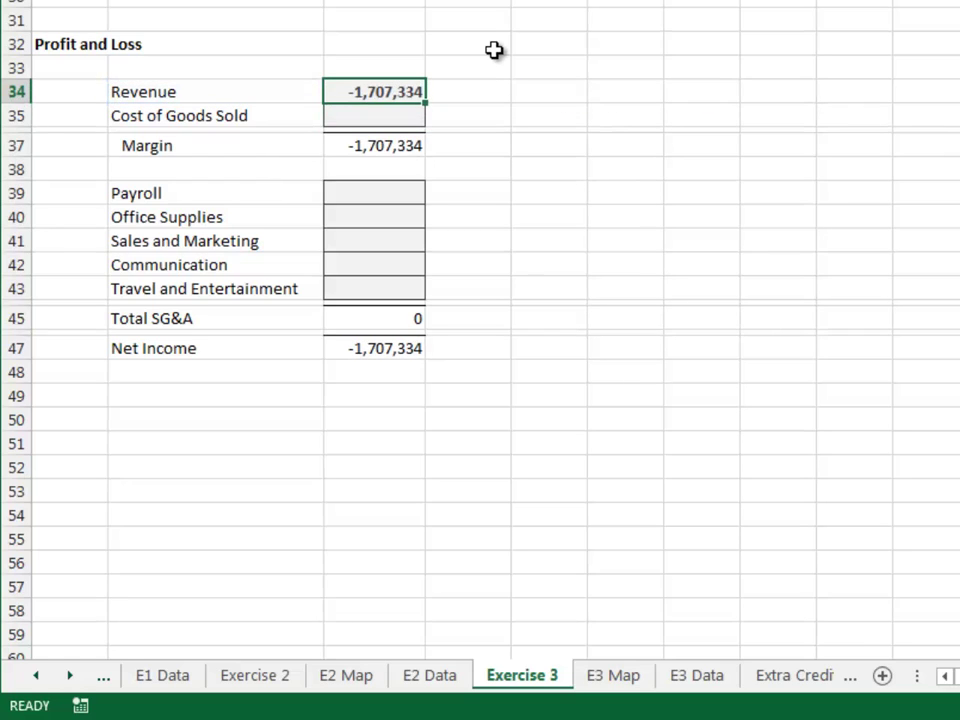
{"action": "key", "text": "F2"}
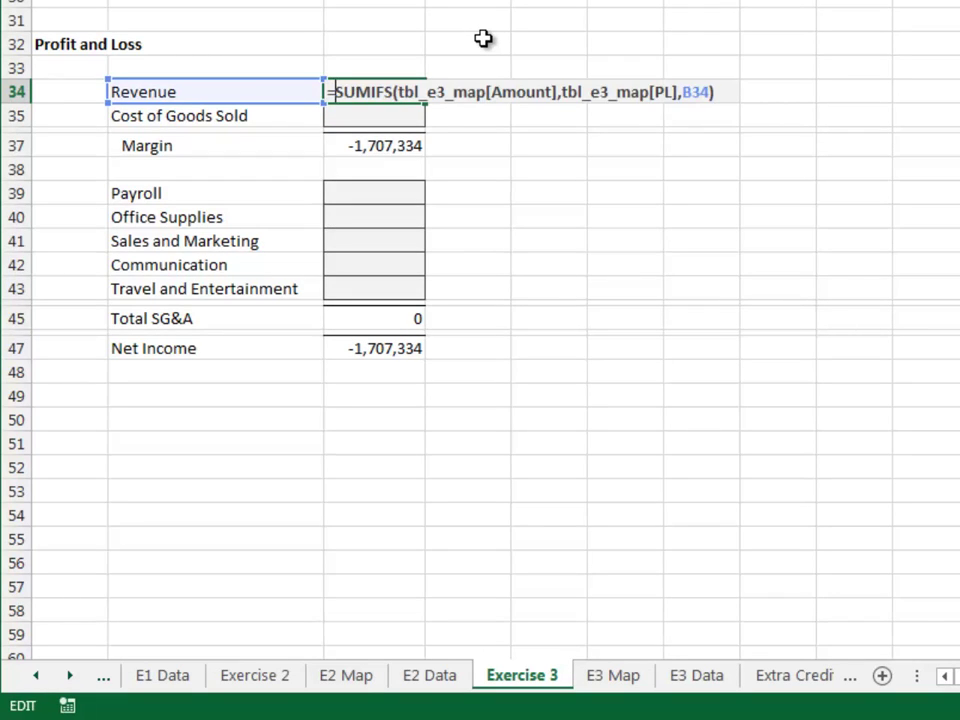
{"action": "type", "text": "-"}
{"action": "key", "text": "Return"}
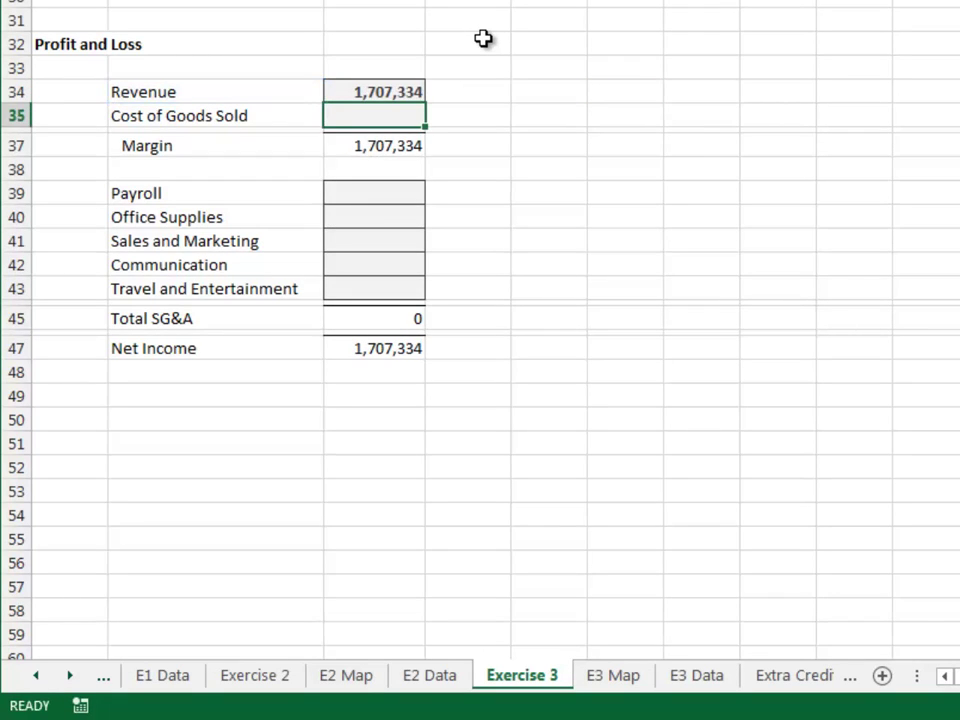
Step: Enter =SUMIFS(tbl_e3_map[Amount],tbl_e3_map[PL],B35) for Cost of Goods Sold, giving 480,050
{"action": "type", "text": "=sumif"}
{"action": "key", "text": "Down"}
{"action": "key", "text": "Tab"}
{"action": "type", "text": "tbl"}
{"action": "key", "text": "Down"}
{"action": "key", "text": "Down"}
{"action": "key", "text": "Down"}
{"action": "key", "text": "Down"}
{"action": "key", "text": "Down"}
{"action": "key", "text": "Tab"}
{"action": "type", "text": "["}
{"action": "key", "text": "Down"}
{"action": "key", "text": "Down"}
{"action": "key", "text": "Down"}
{"action": "key", "text": "Down"}
{"action": "key", "text": "Down"}
{"action": "key", "text": "Down"}
{"action": "key", "text": "Tab"}
{"action": "type", "text": "],"}
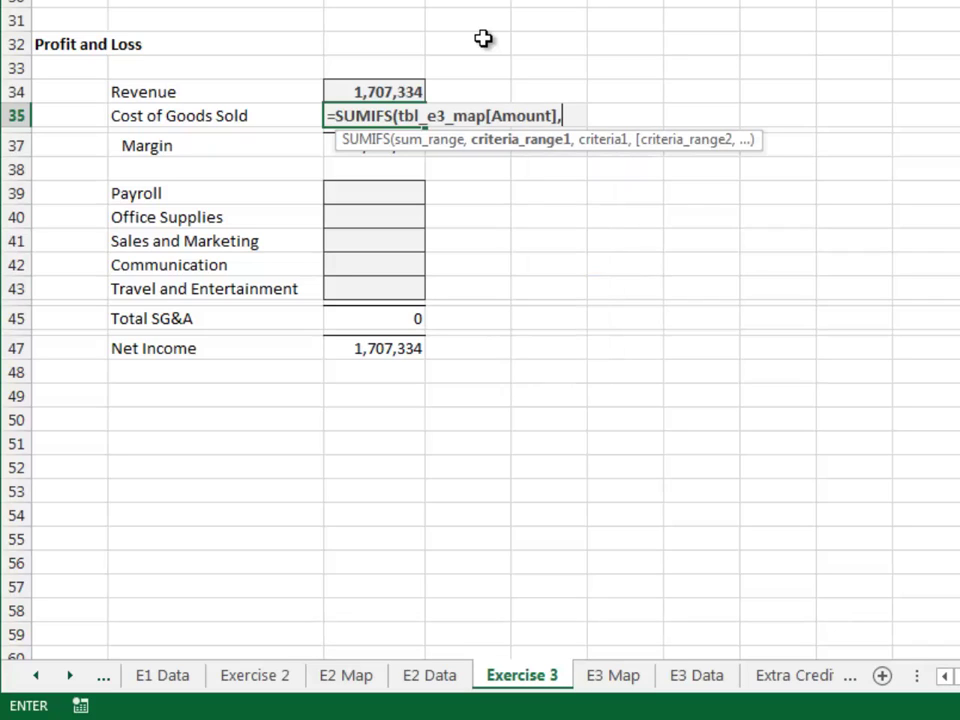
{"action": "type", "text": "tbl"}
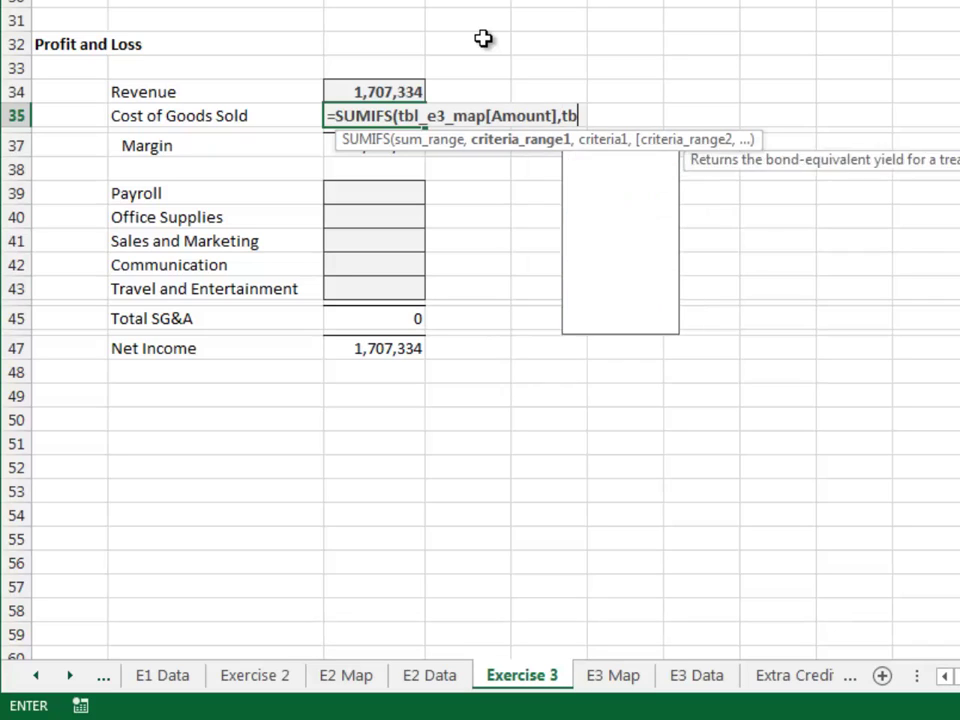
{"action": "key", "text": "Down"}
{"action": "key", "text": "Down"}
{"action": "key", "text": "Down"}
{"action": "key", "text": "Down"}
{"action": "key", "text": "Down"}
{"action": "key", "text": "Tab"}
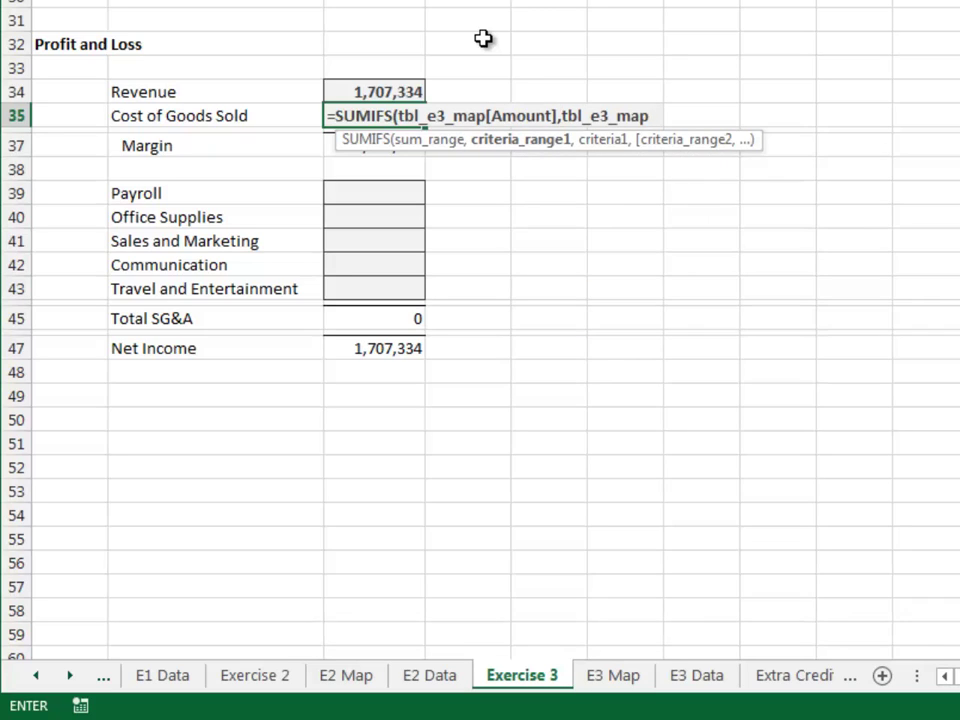
{"action": "type", "text": "["}
{"action": "key", "text": "Down"}
{"action": "key", "text": "Down"}
{"action": "key", "text": "Down"}
{"action": "key", "text": "Down"}
{"action": "key", "text": "Down"}
{"action": "key", "text": "Tab"}
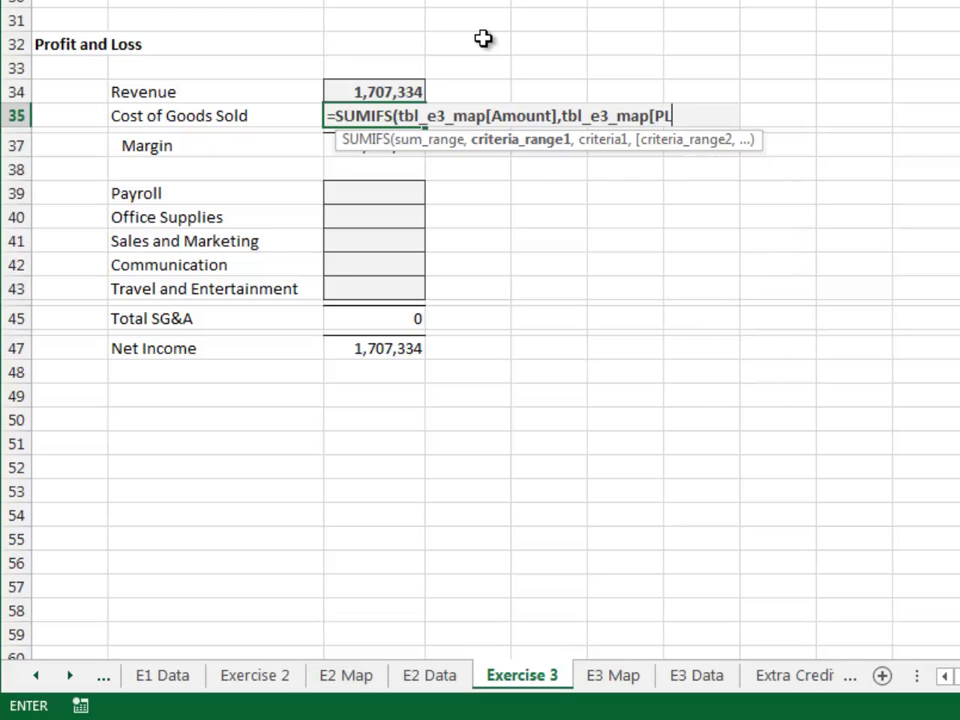
{"action": "type", "text": "],"}
{"action": "key", "text": "Left"}
{"action": "type", "text": ")"}
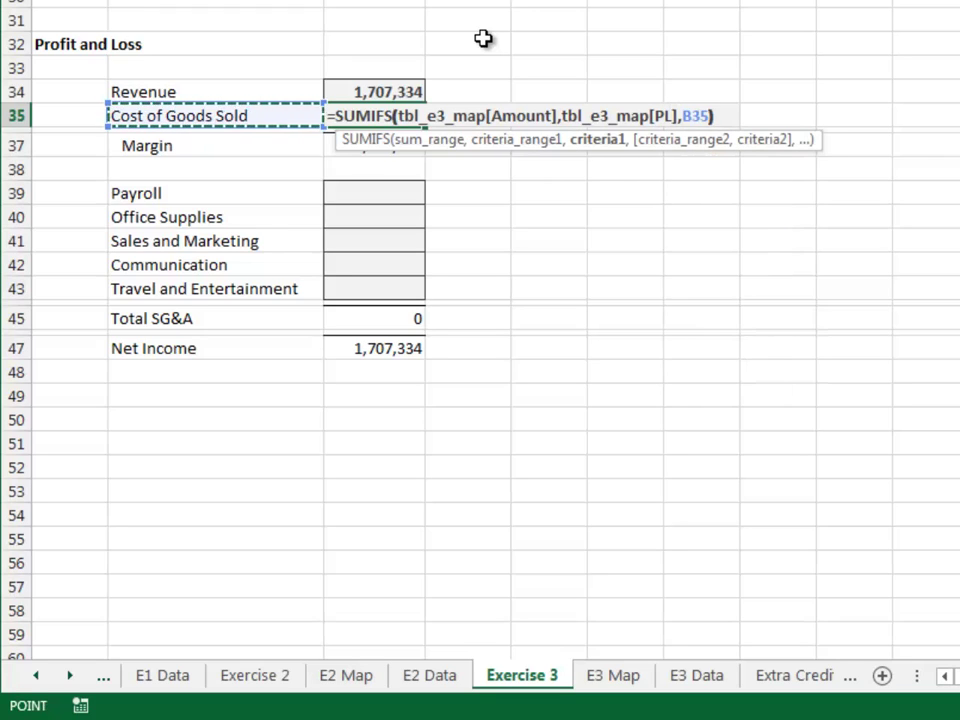
{"action": "key", "text": "Return"}
Step: Copy the Cost of Goods Sold formula and select the expense rows starting at Payroll
{"action": "key", "text": "Up"}
{"action": "key", "text": "ctrl+c"}
{"action": "key", "text": "Down"}
{"action": "key", "text": "Down"}
{"action": "key", "text": "Down"}
{"action": "key", "text": "Down"}
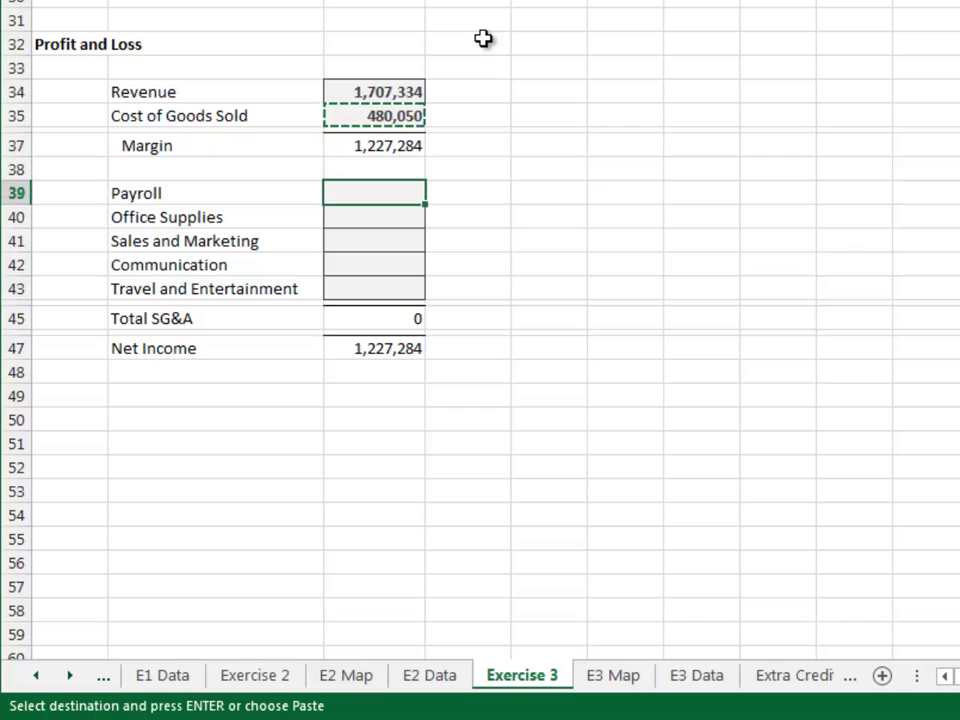
{"action": "key", "text": "shift+Down"}
{"action": "key", "text": "shift+Down"}
{"action": "key", "text": "shift+Down"}
{"action": "key", "text": "shift+Down"}
Step: Paste the Cost of Goods Sold formula into the SG&A expense rows C39:C43
{"action": "key", "text": "ctrl+v"}
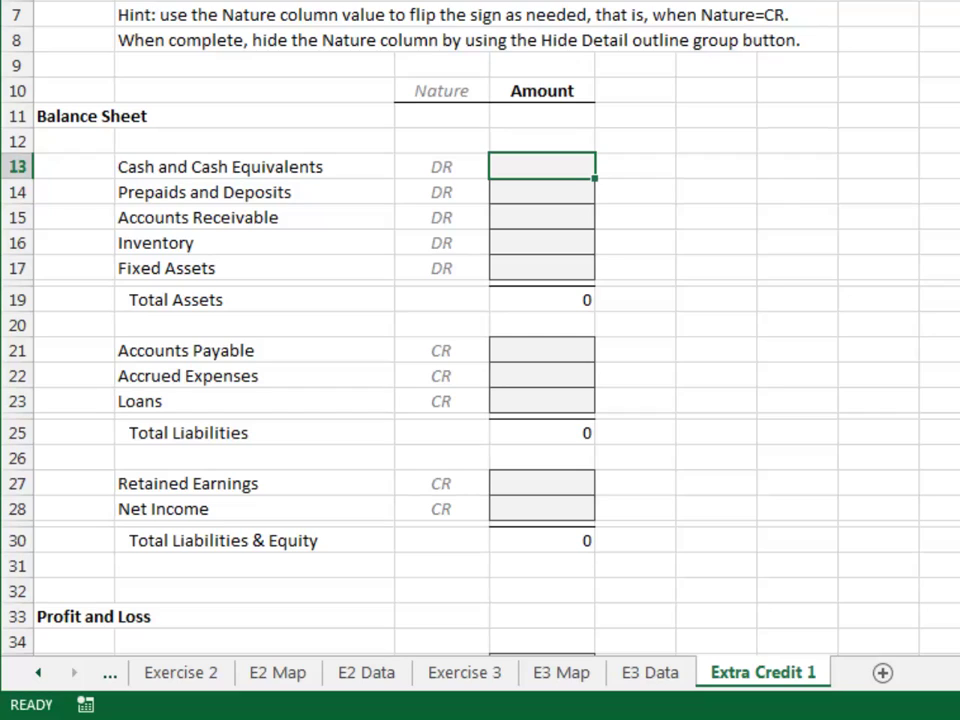
Step: Enter =SUMIFS(tbl_e3_map[Amount],tbl_e3_map[Bsheet],B13) for Cash and Cash Equivalents, giving 89,882
{"action": "type", "text": "=sumifs"}
{"action": "key", "text": "Tab"}
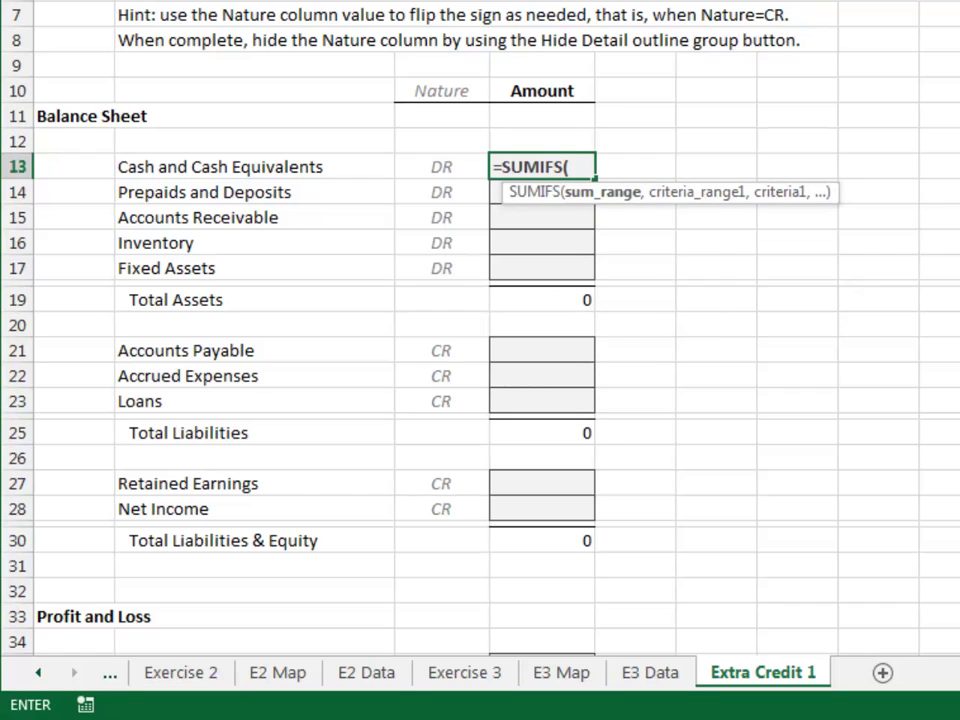
{"action": "type", "text": "tbl"}
{"action": "key", "text": "Down"}
{"action": "key", "text": "Down"}
{"action": "key", "text": "Down"}
{"action": "key", "text": "Down"}
{"action": "key", "text": "Down"}
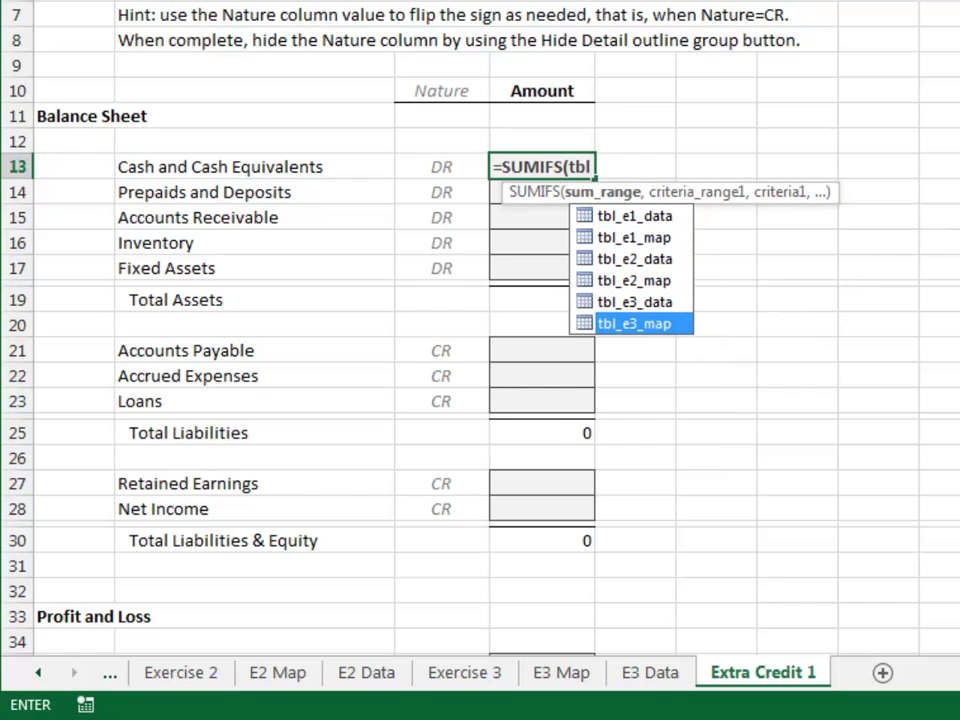
{"action": "key", "text": "Tab"}
{"action": "type", "text": "["}
{"action": "key", "text": "Down"}
{"action": "key", "text": "Down"}
{"action": "key", "text": "Down"}
{"action": "key", "text": "Down"}
{"action": "key", "text": "Down"}
{"action": "key", "text": "Down"}
{"action": "key", "text": "Tab"}
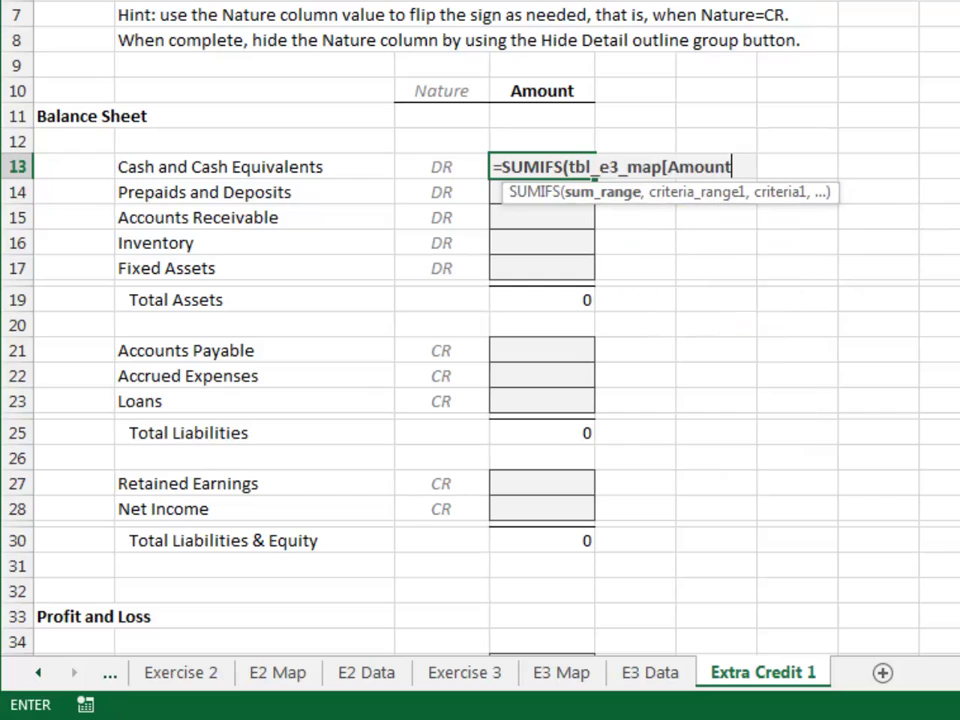
{"action": "type", "text": "],tbl"}
{"action": "key", "text": "Down"}
{"action": "key", "text": "Down"}
{"action": "key", "text": "Down"}
{"action": "key", "text": "Down"}
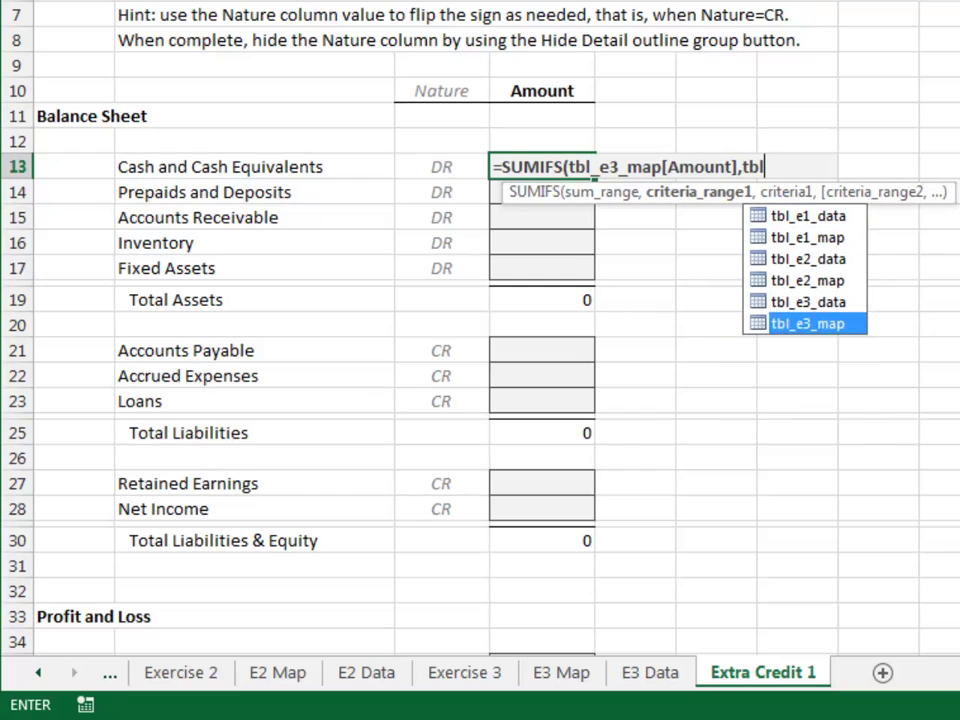
{"action": "key", "text": "Tab"}
{"action": "type", "text": "["}
{"action": "key", "text": "Down"}
{"action": "key", "text": "Down"}
{"action": "key", "text": "Down"}
{"action": "key", "text": "Down"}
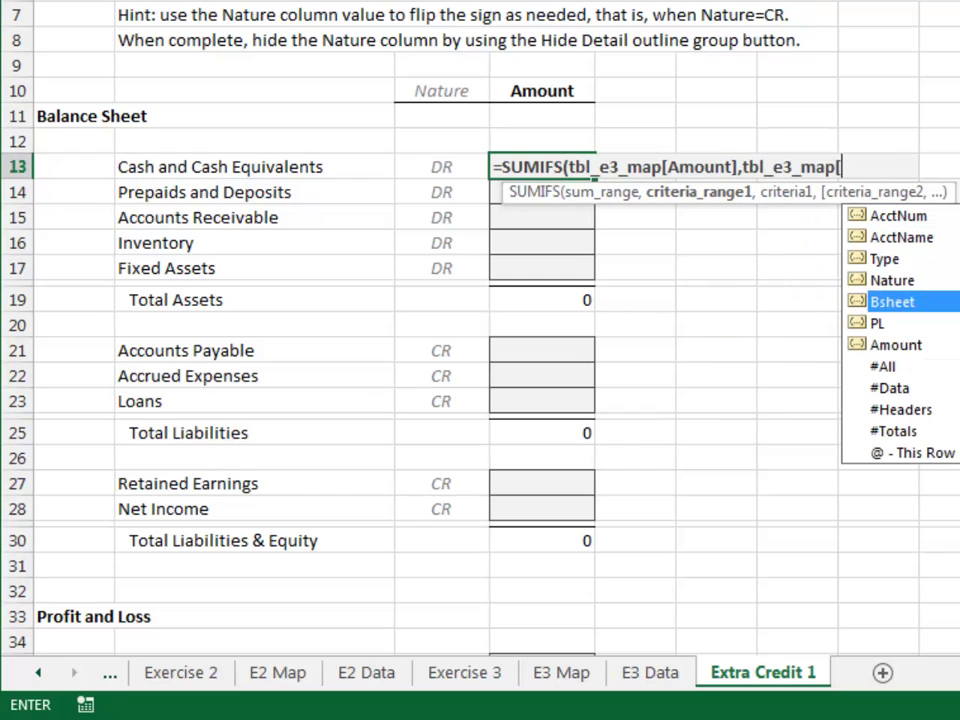
{"action": "key", "text": "Tab"}
{"action": "type", "text": "],"}
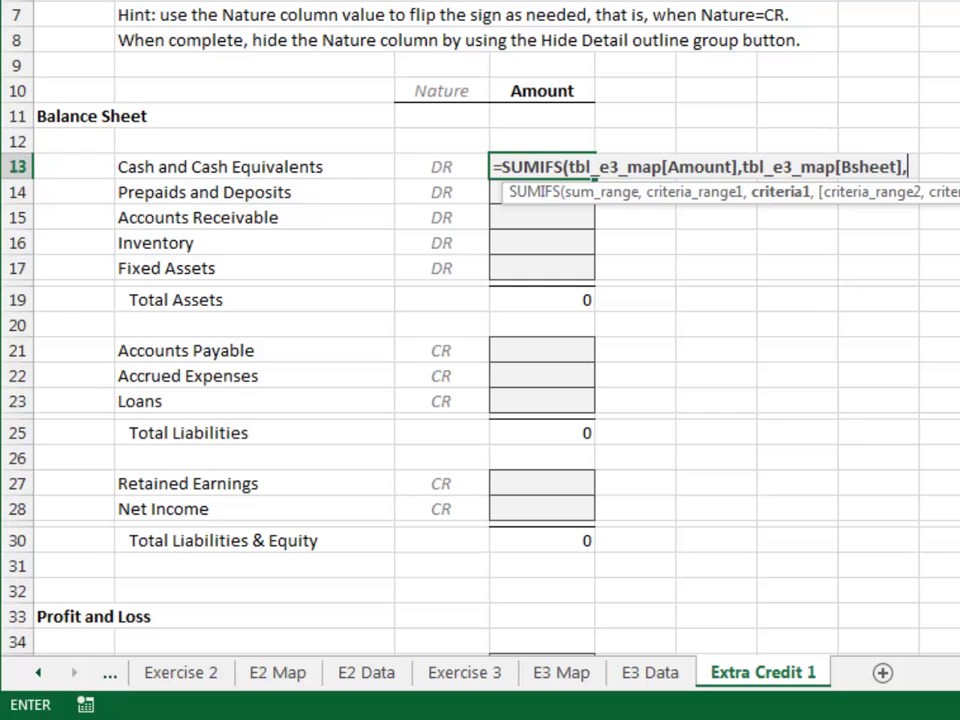
{"action": "key", "text": "Left"}
{"action": "key", "text": "Left"}
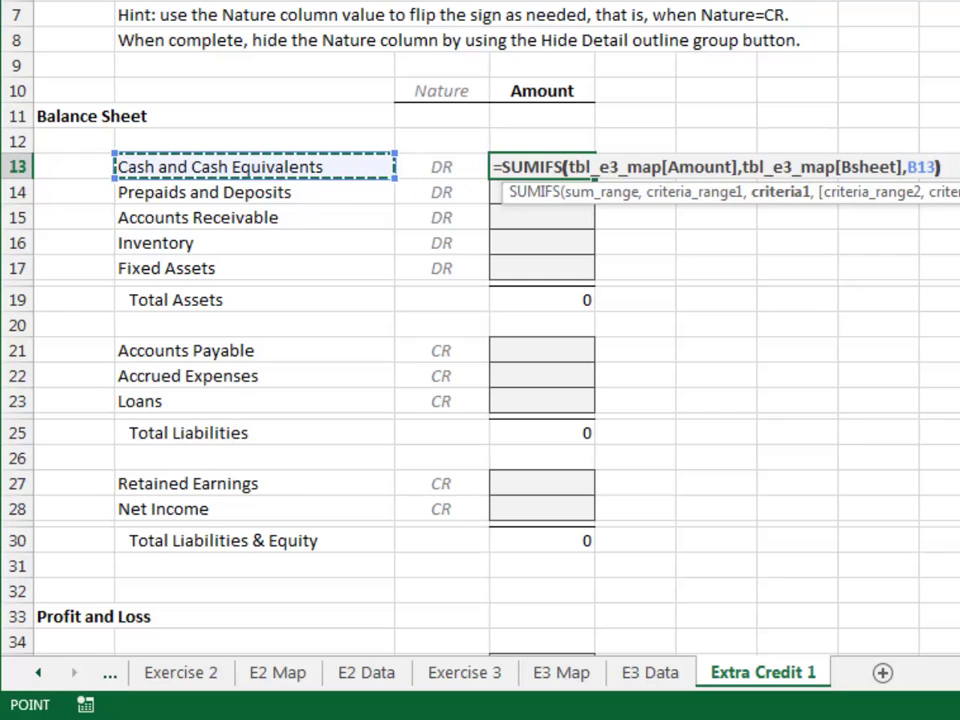
{"action": "type", "text": ")"}
{"action": "key", "text": "Return"}
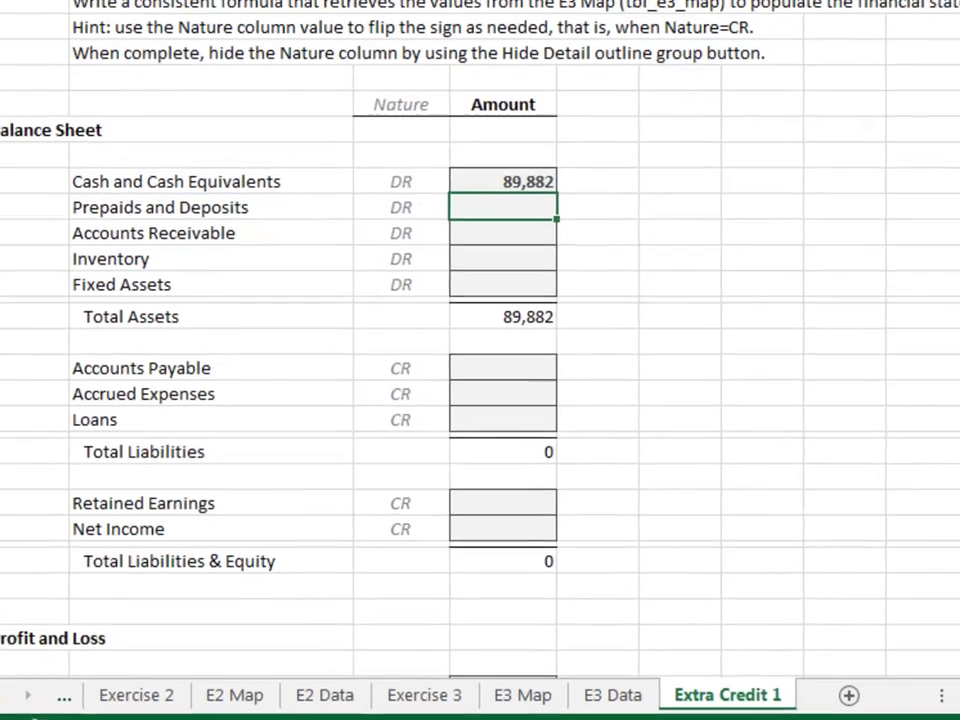
Step: Append *IF(C13="DR",1,-1) to the Cash and Cash Equivalents formula
{"action": "left_click", "coordinate": [541, 167]}
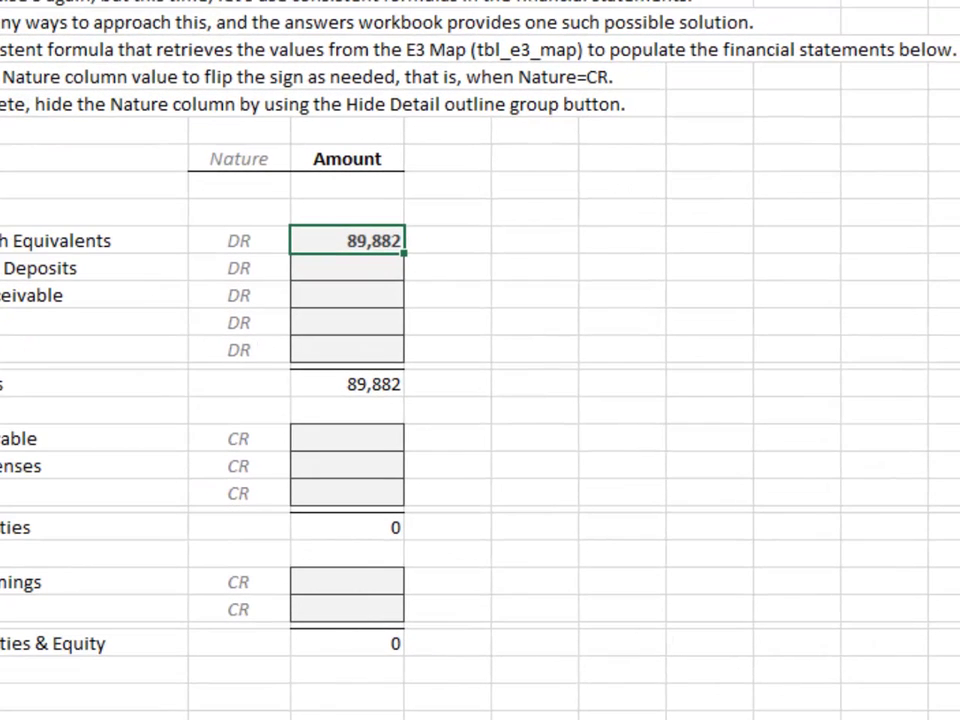
{"action": "key", "text": "F2"}
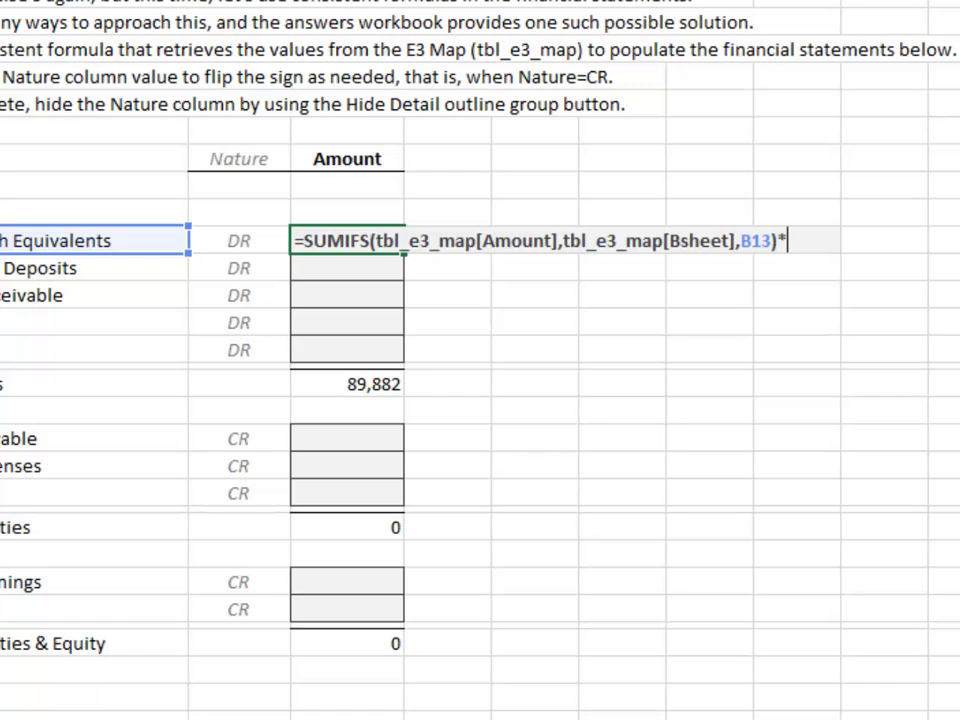
{"action": "type", "text": "if("}
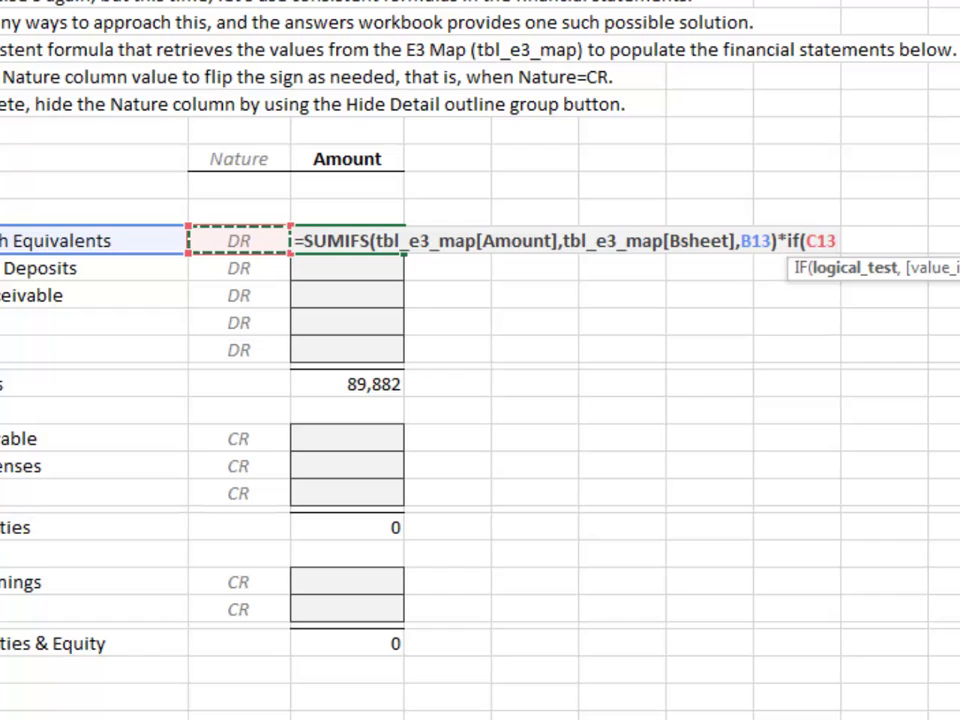
{"action": "type", "text": "="}
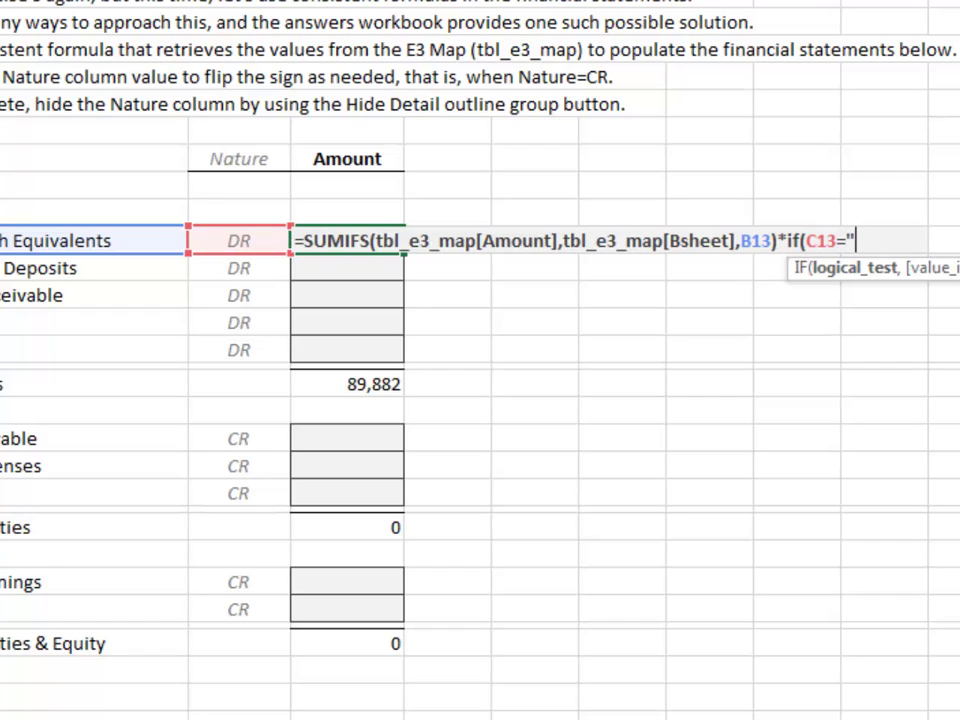
{"action": "type", "text": "\"DR\",1,"}
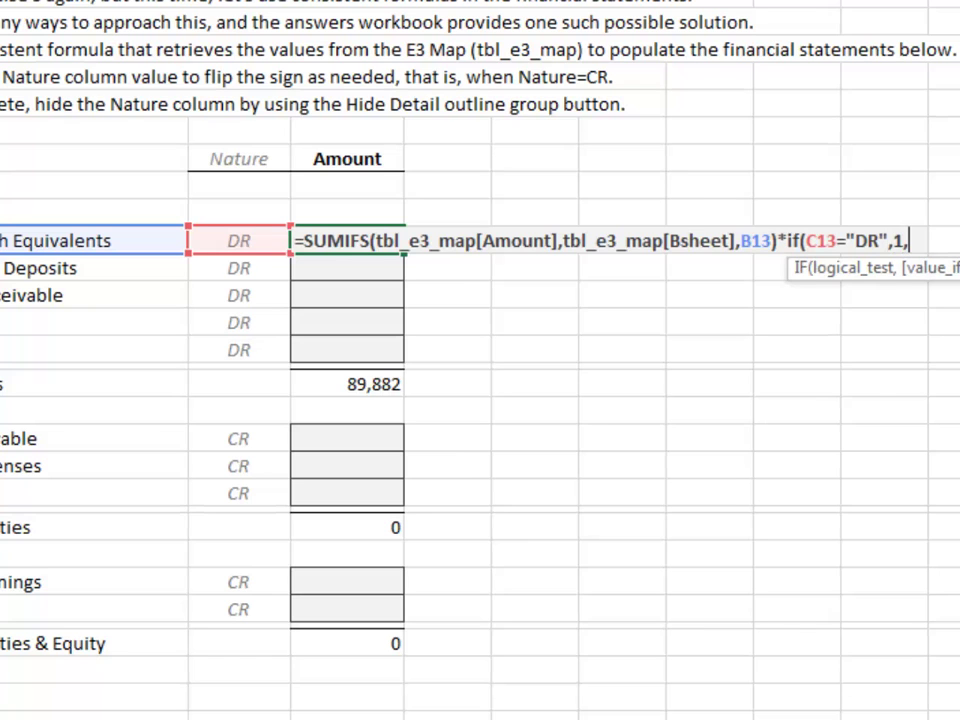
{"action": "type", "text": "-1)"}
{"action": "key", "text": "Return"}
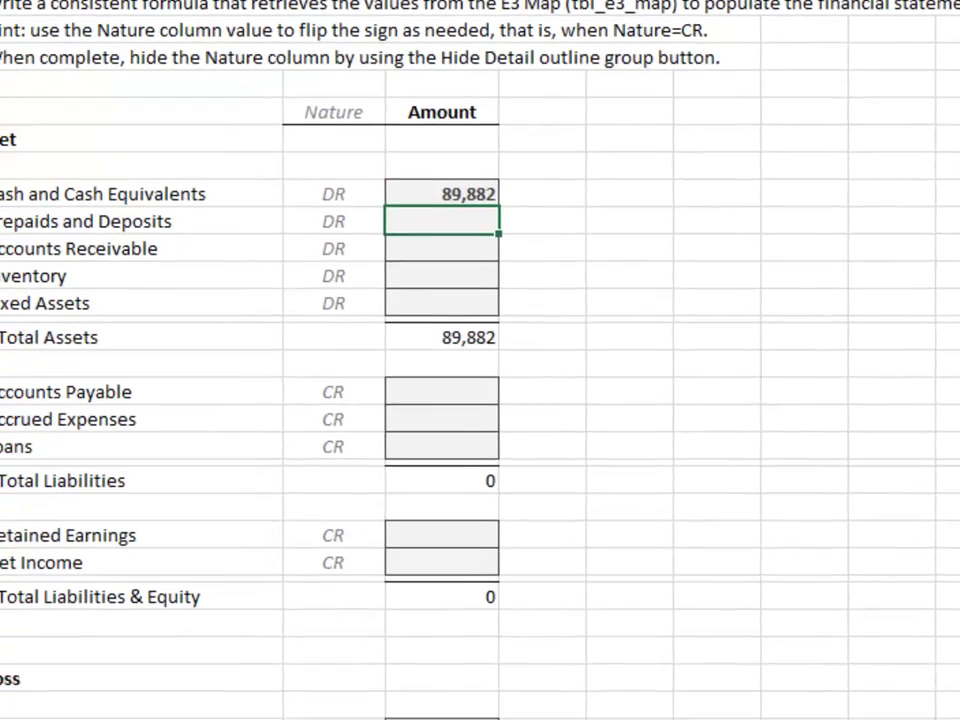
Step: Paste the Nature-based Cash formula into the asset rows and the liability rows through Loans
{"action": "key", "text": "Up"}
{"action": "key", "text": "ctrl+c"}
{"action": "key", "text": "Down"}
{"action": "key", "text": "shift+Down"}
{"action": "key", "text": "shift+Down"}
{"action": "key", "text": "shift+Down"}
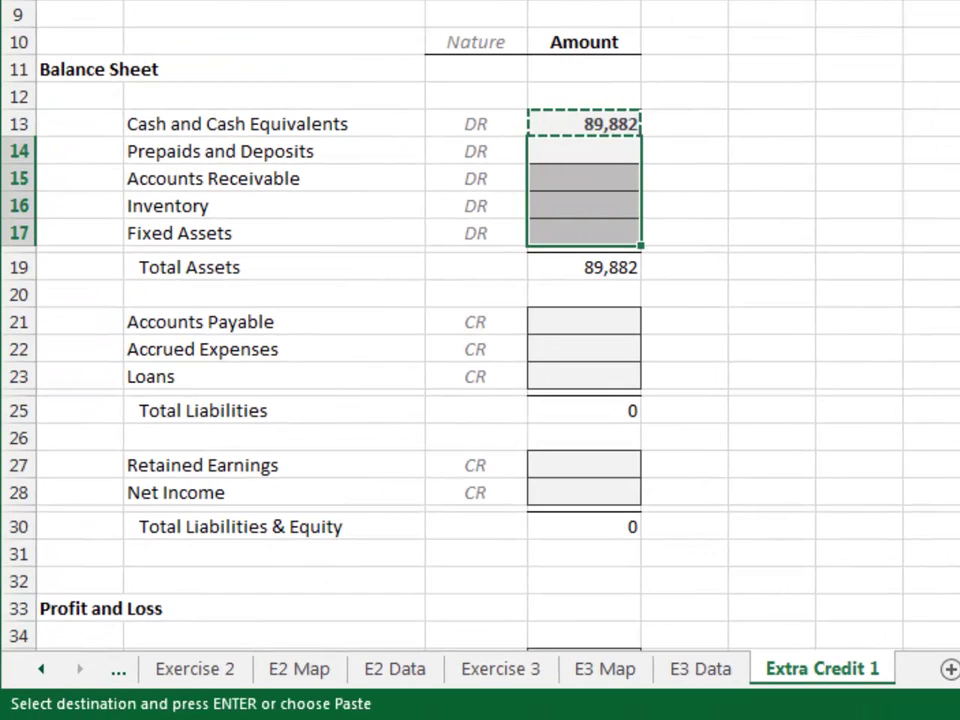
{"action": "key", "text": "ctrl+v"}
{"action": "key", "text": "Down"}
{"action": "key", "text": "Down"}
{"action": "key", "text": "Down"}
{"action": "key", "text": "Down"}
{"action": "key", "text": "Down"}
{"action": "key", "text": "Down"}
{"action": "key", "text": "shift+Down"}
{"action": "key", "text": "shift+Down"}
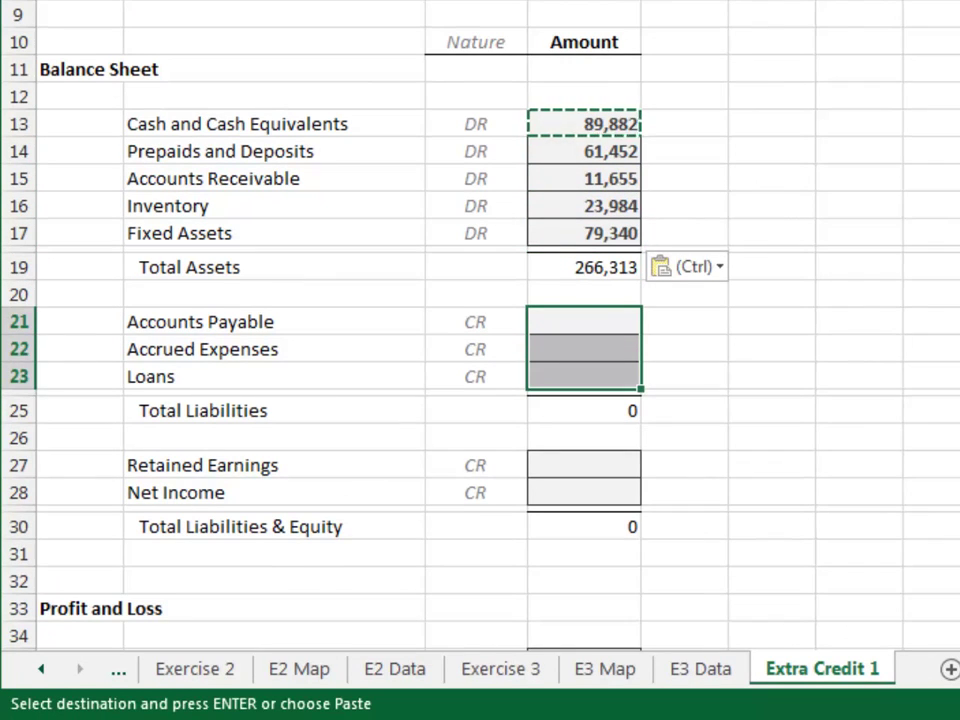
{"action": "key", "text": "ctrl+v"}
{"action": "key", "text": "Down"}
{"action": "key", "text": "Down"}
{"action": "key", "text": "Down"}
{"action": "key", "text": "Down"}
{"action": "key", "text": "Down"}
{"action": "key", "text": "shift+Down"}
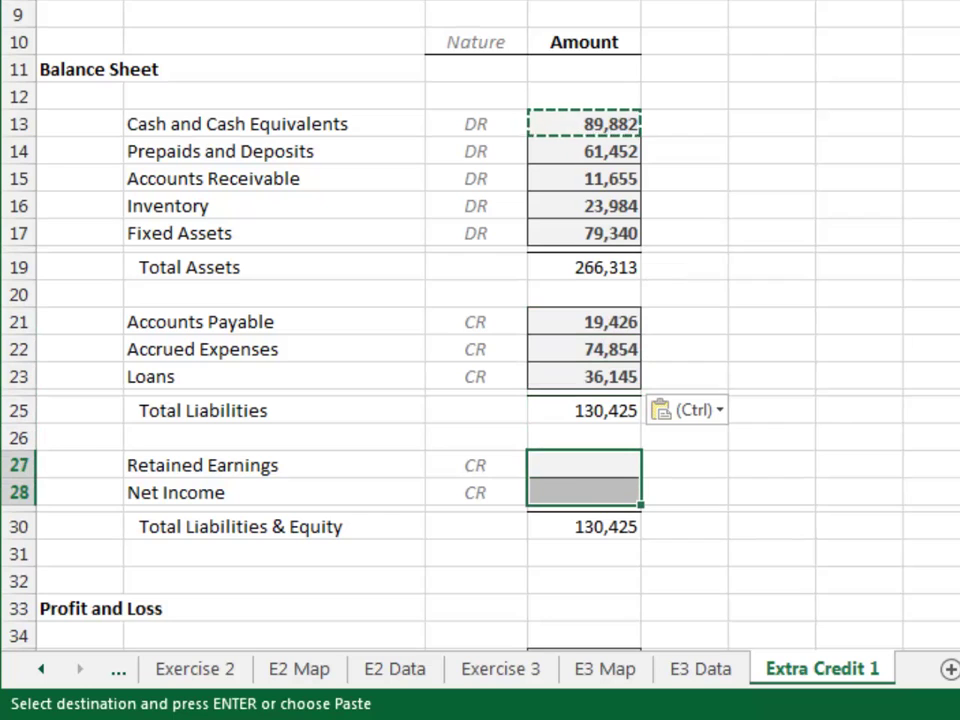